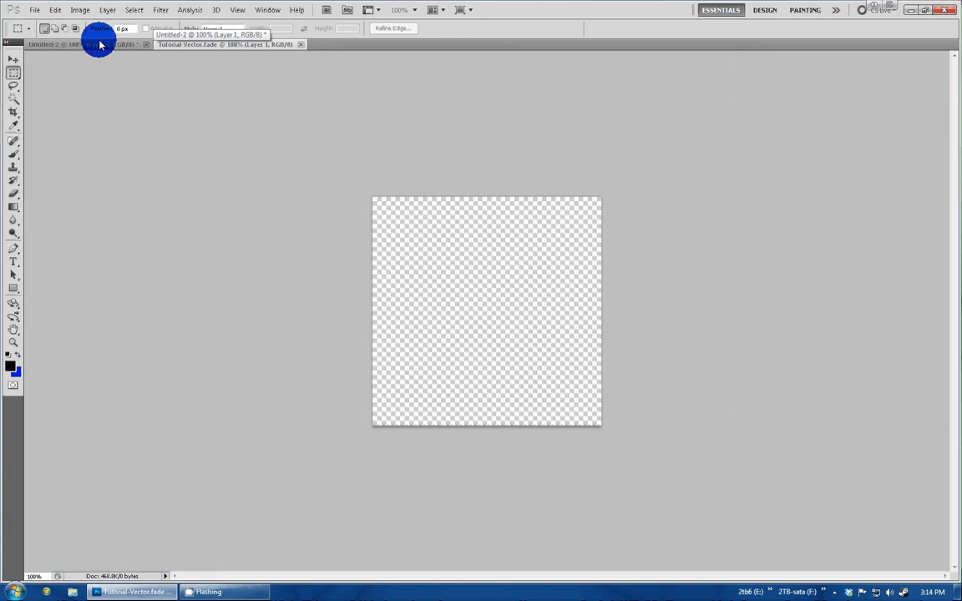
# Paste the pendant image into the Tutorial-Vector.fade document and scale it down to less than half its size.
pyautogui.click(72, 44)
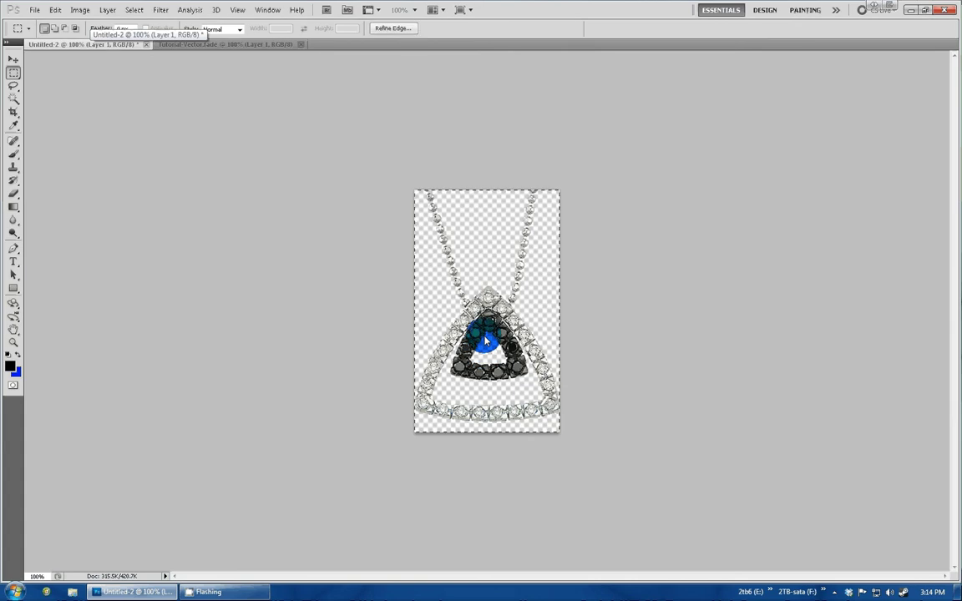
pyautogui.click(205, 45)
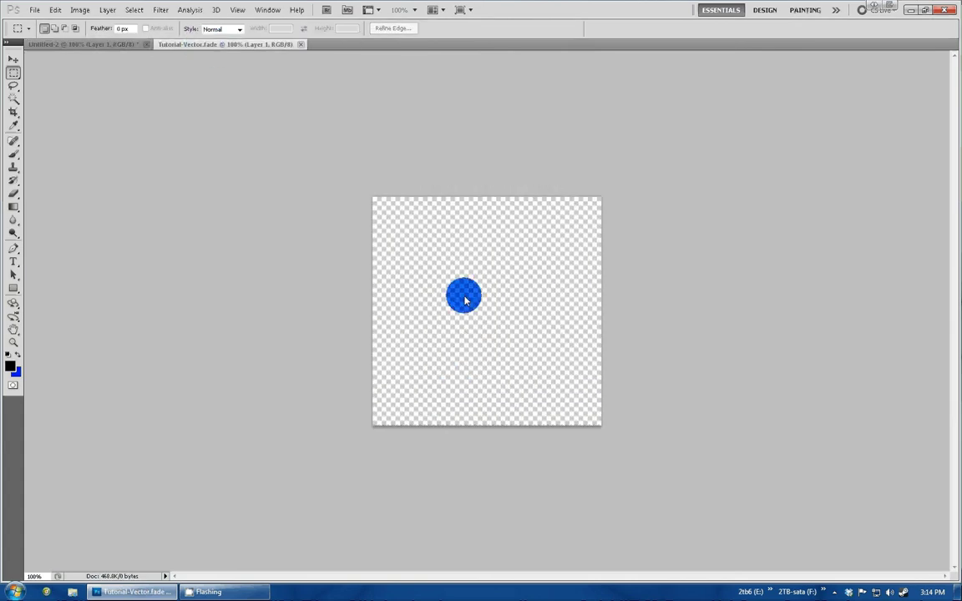
pyautogui.hotkey('ctrl', 'v')
pyautogui.hotkey('ctrl', 't')
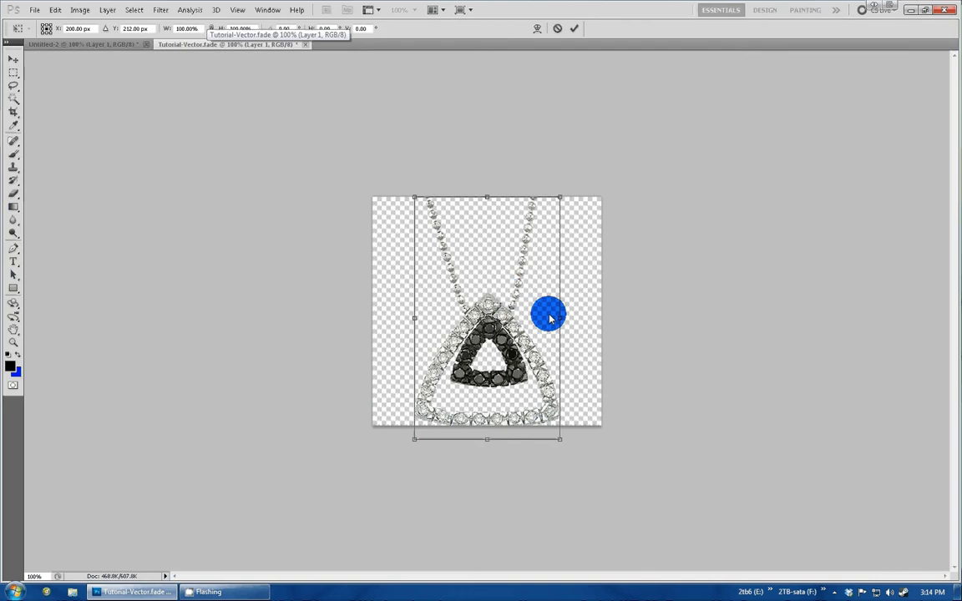
pyautogui.moveTo(557, 196); pyautogui.dragTo(464, 332)
pyautogui.press('Return')
pyautogui.press('m')
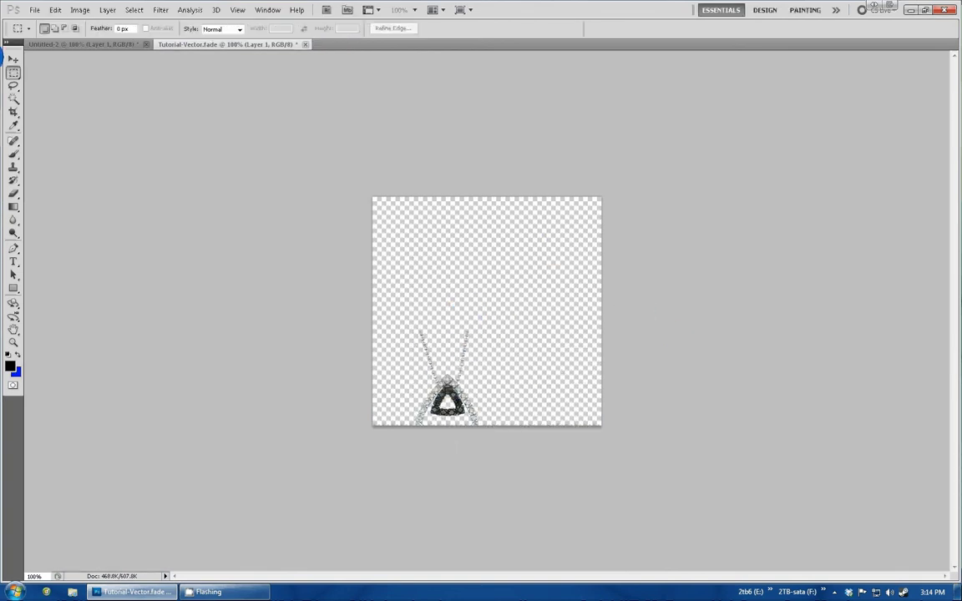
# Move the scaled pendant to the upper middle of the canvas, centred horizontally.
pyautogui.click(12, 59)
pyautogui.click(350, 324)
pyautogui.click(443, 398)
pyautogui.moveTo(443, 398); pyautogui.dragTo(480, 271)
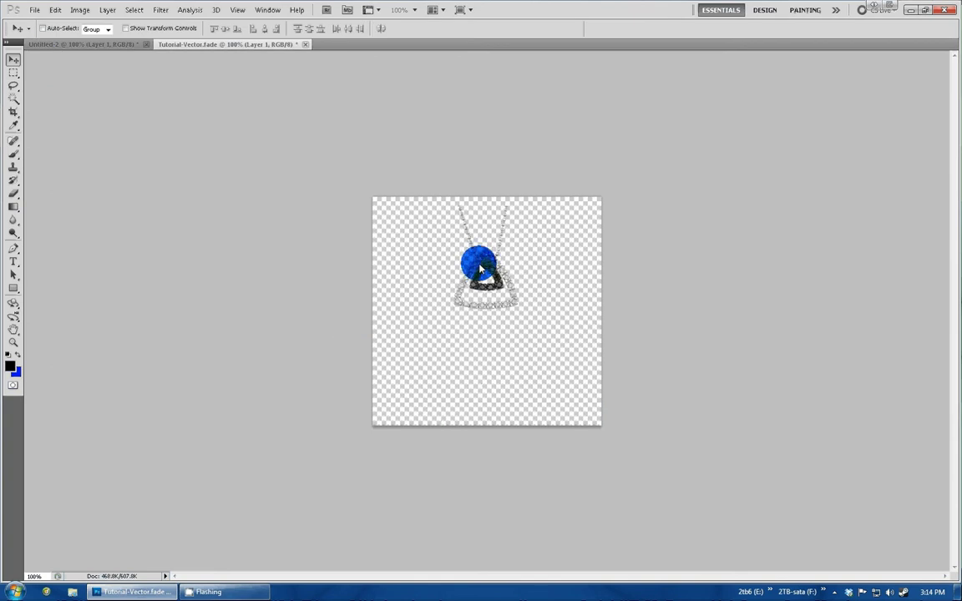
# Show the hidden panels and shift the panel group so that the layer list is fully in view.
pyautogui.click(796, 288)
pyautogui.press('Tab')
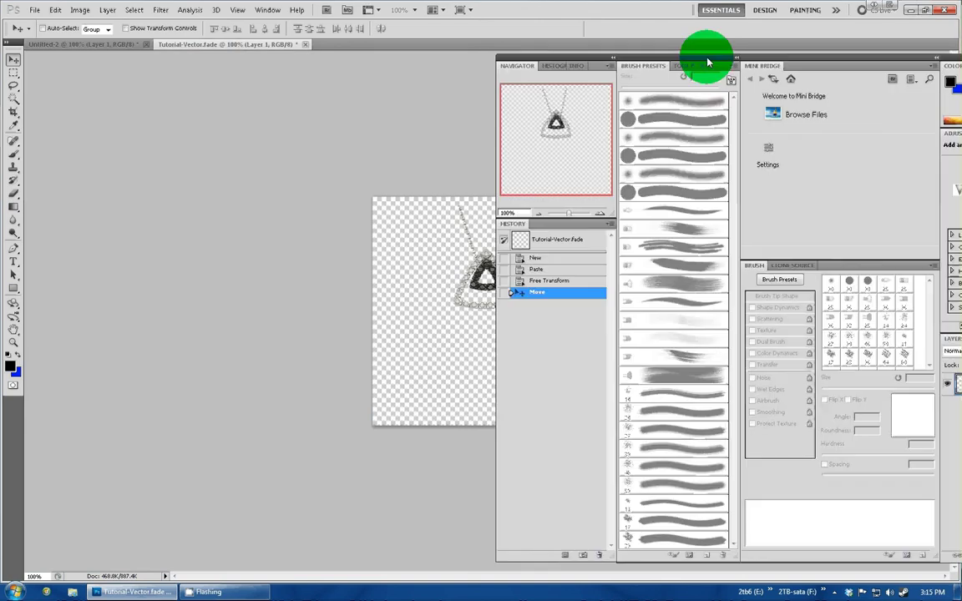
pyautogui.moveTo(708, 52)
pyautogui.mouseDown()
pyautogui.moveTo(409, 45)
pyautogui.moveTo(597, 55)
pyautogui.mouseUp()
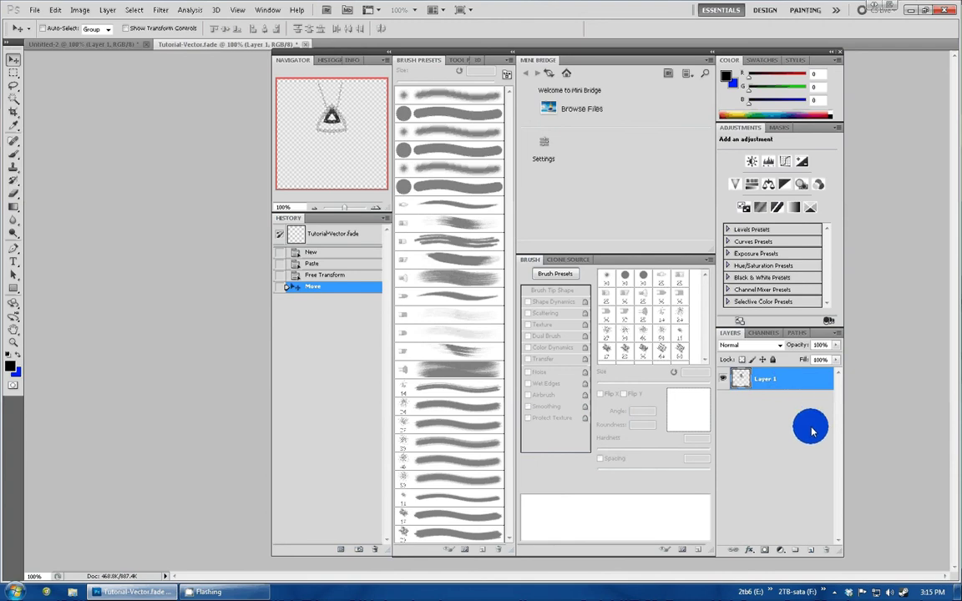
pyautogui.hotkey('ctrl', 'n')
pyautogui.press('Escape')
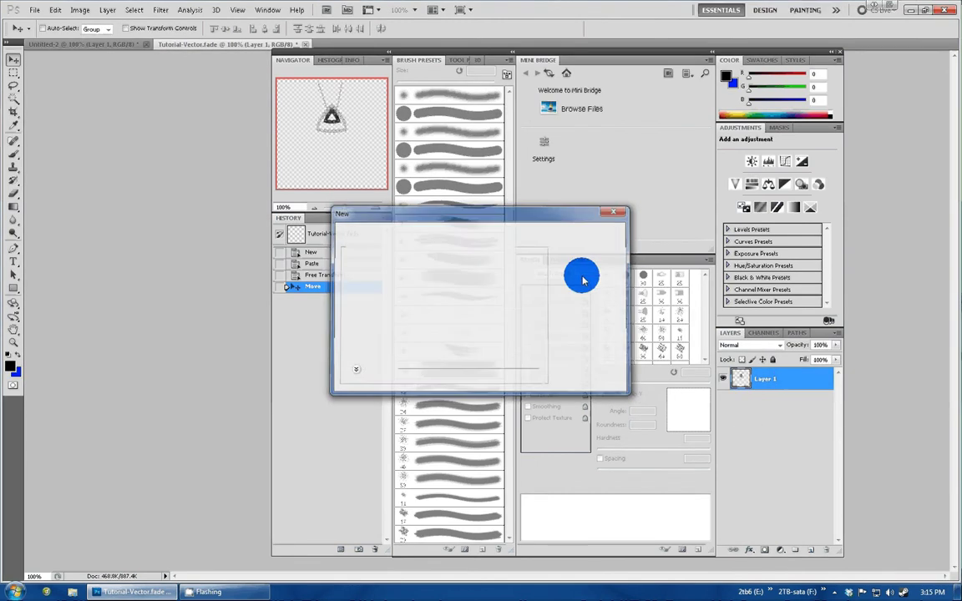
pyautogui.press('n')
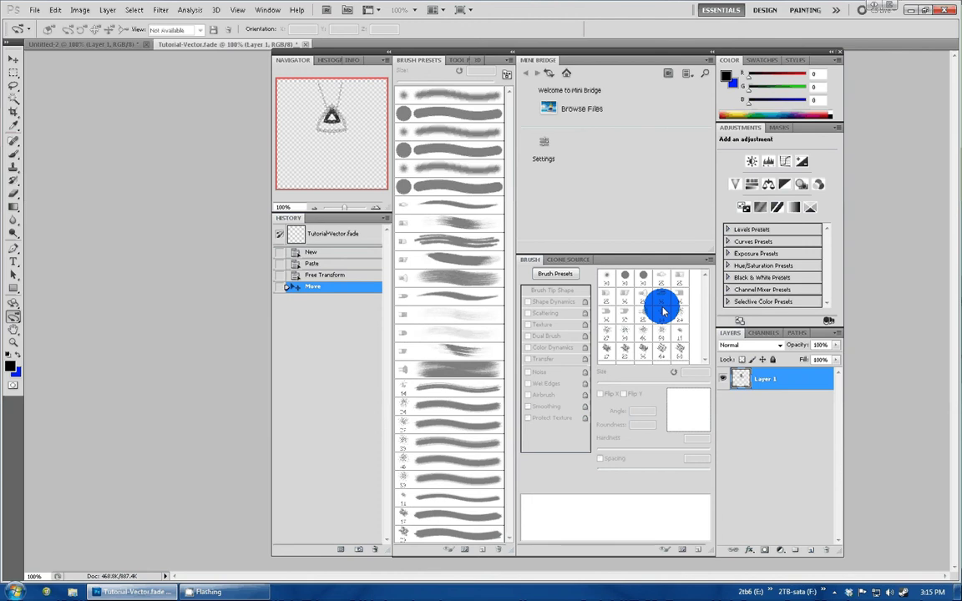
# Create a new layer named bg and place it below the pendant layer.
pyautogui.hotkey('ctrl', 'shift', 'n')
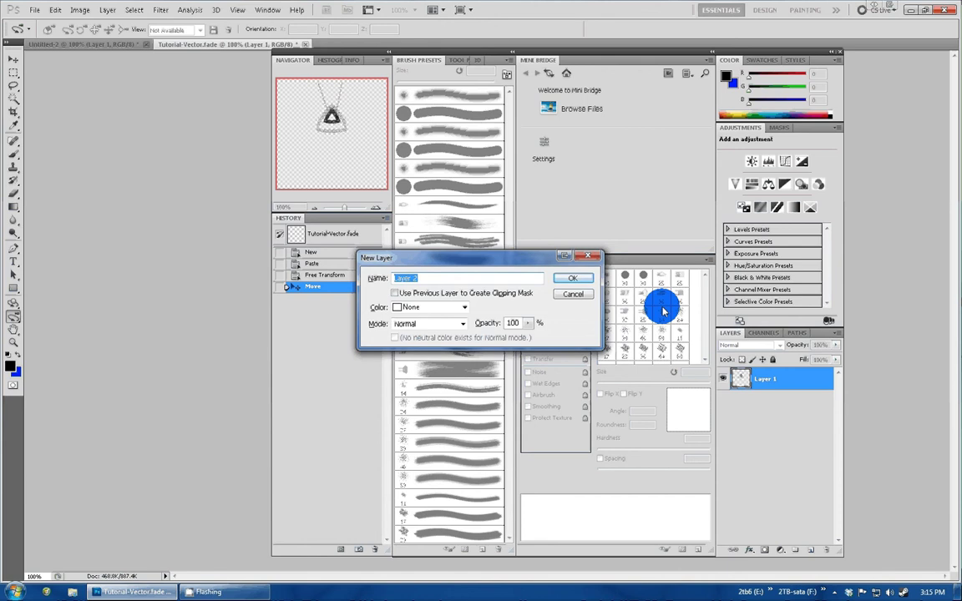
pyautogui.click(39, 14)
pyautogui.moveTo(48, 14)
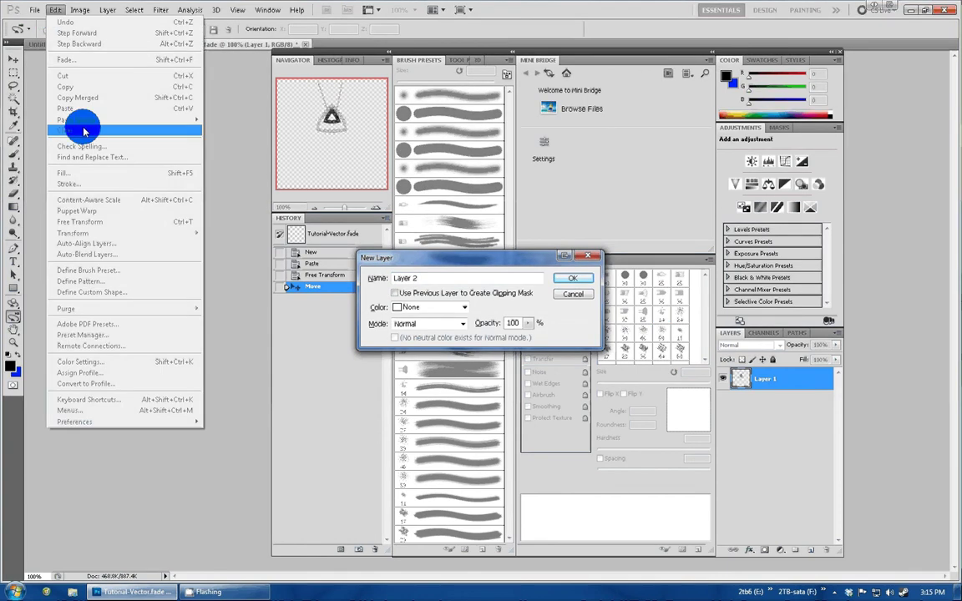
pyautogui.click(449, 255)
pyautogui.click(431, 279)
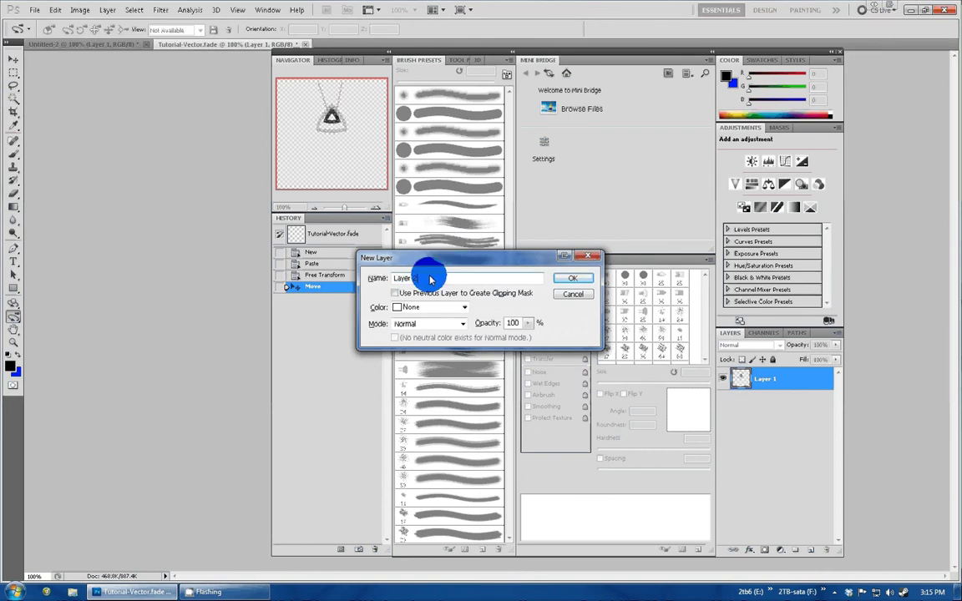
pyautogui.click(326, 278)
pyautogui.write('bg')
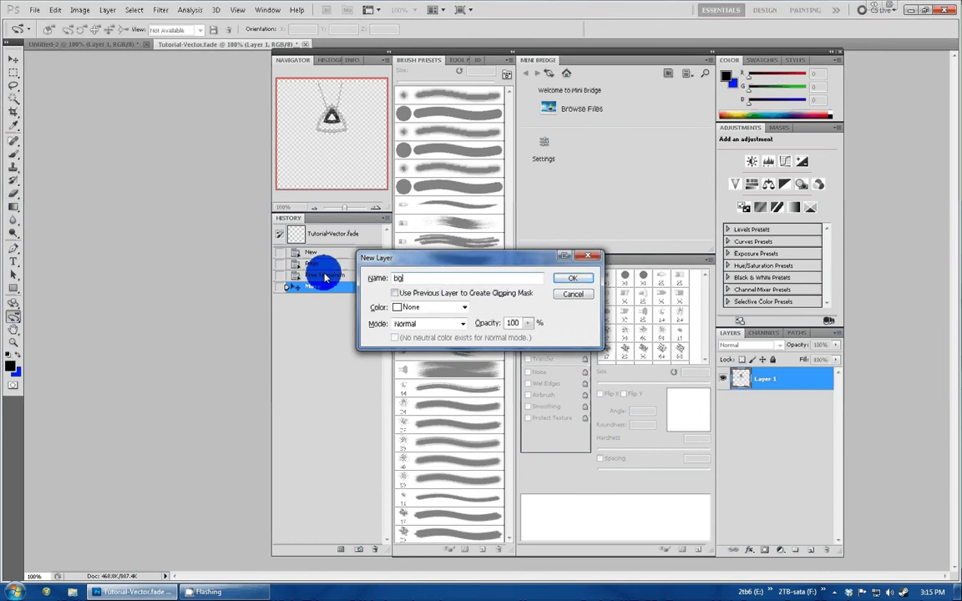
pyautogui.press('Return')
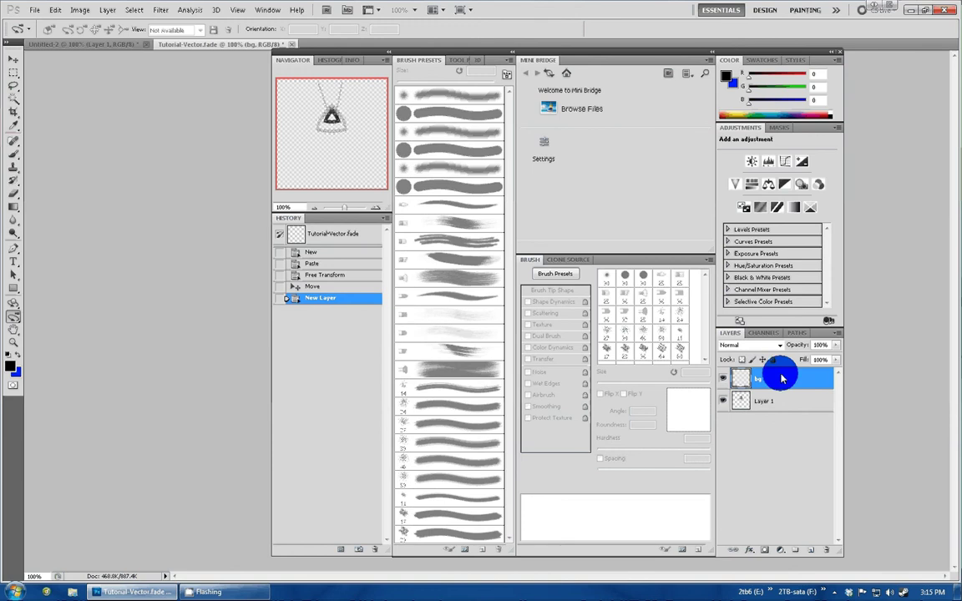
pyautogui.moveTo(782, 378); pyautogui.dragTo(807, 414)
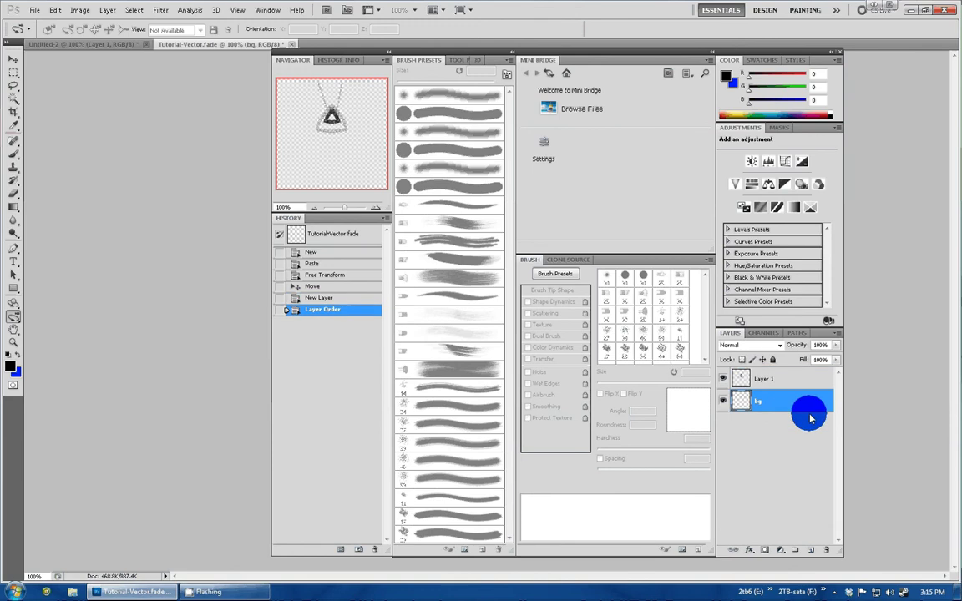
# Duplicate the pendant layer Layer 1 under the default copy name and add a layer mask to the duplicate.
pyautogui.click(765, 381)
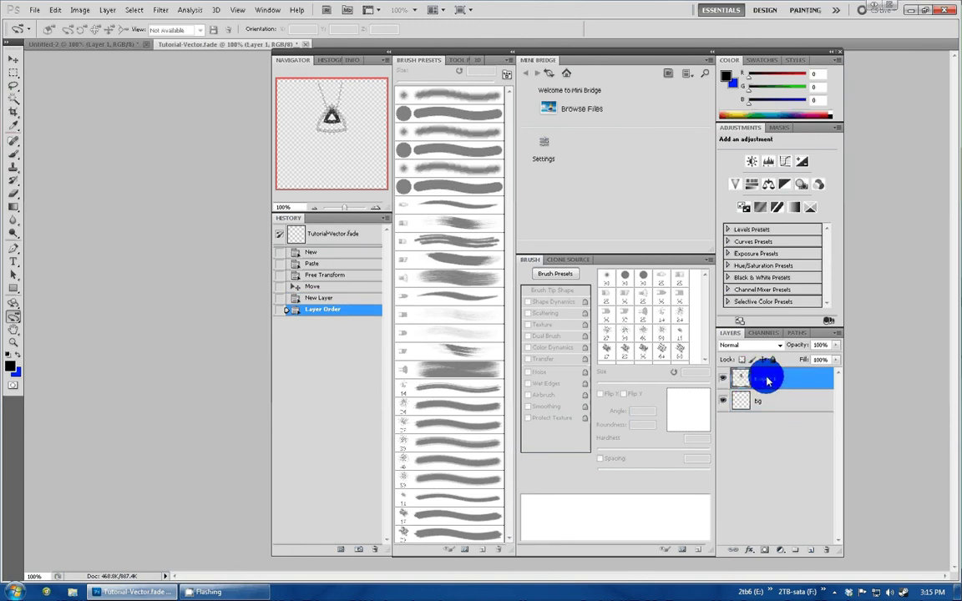
pyautogui.doubleClick(772, 381)
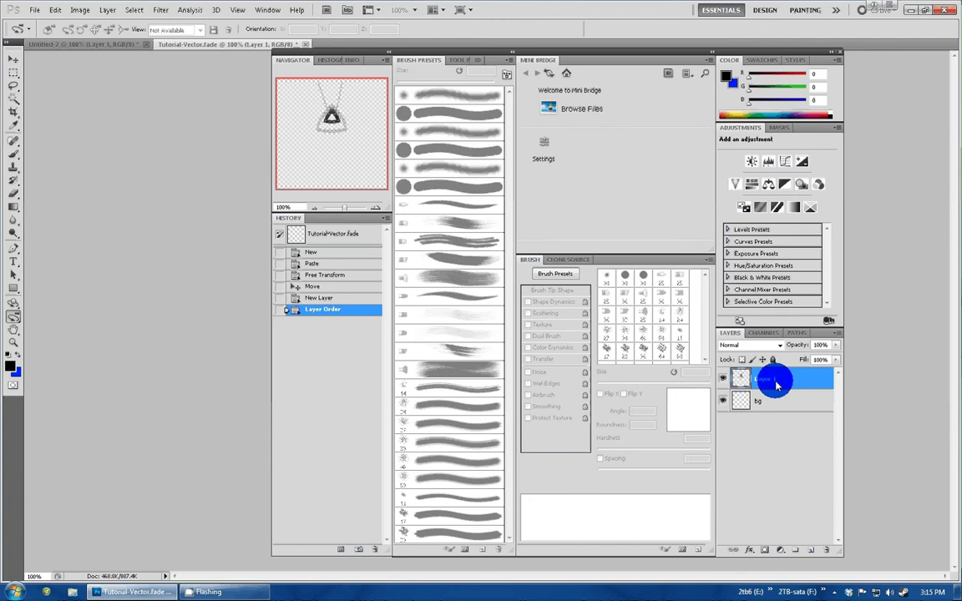
pyautogui.rightClick(776, 384)
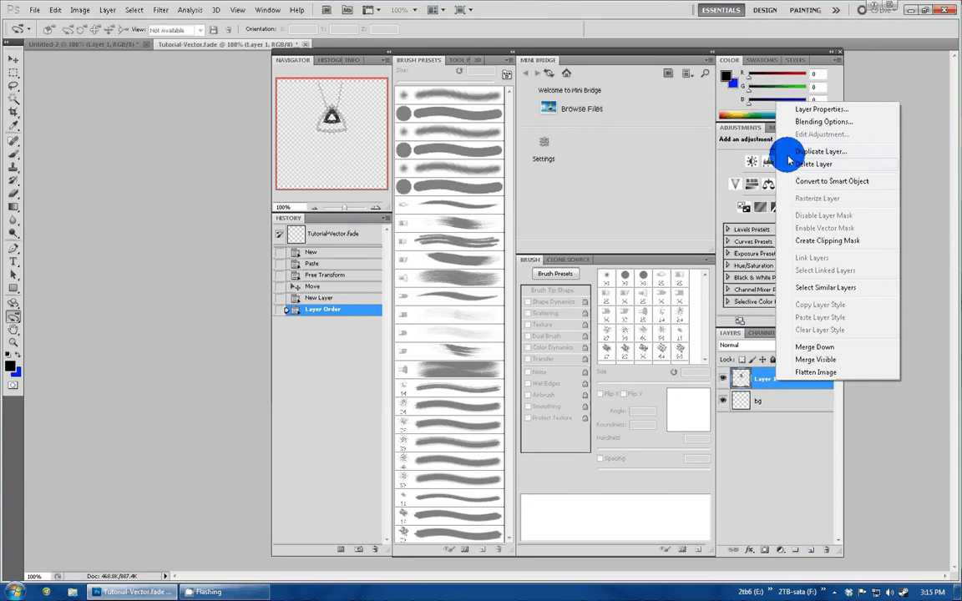
pyautogui.click(848, 152)
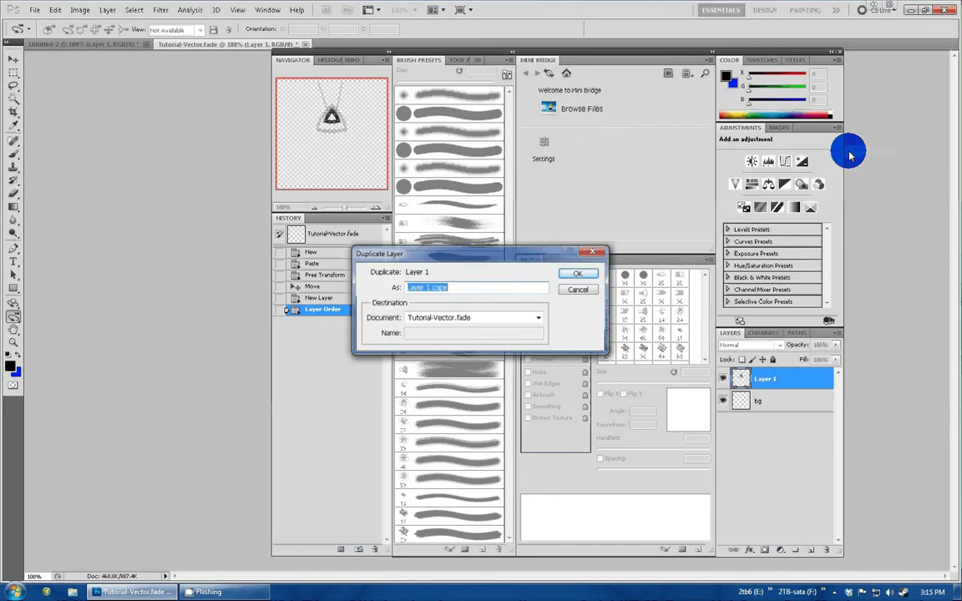
pyautogui.click(576, 272)
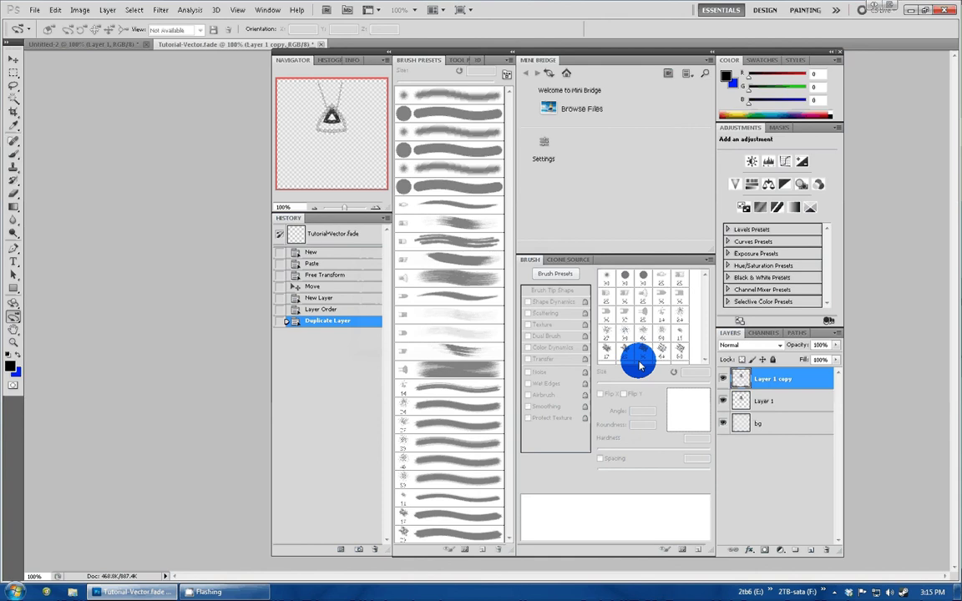
pyautogui.click(768, 551)
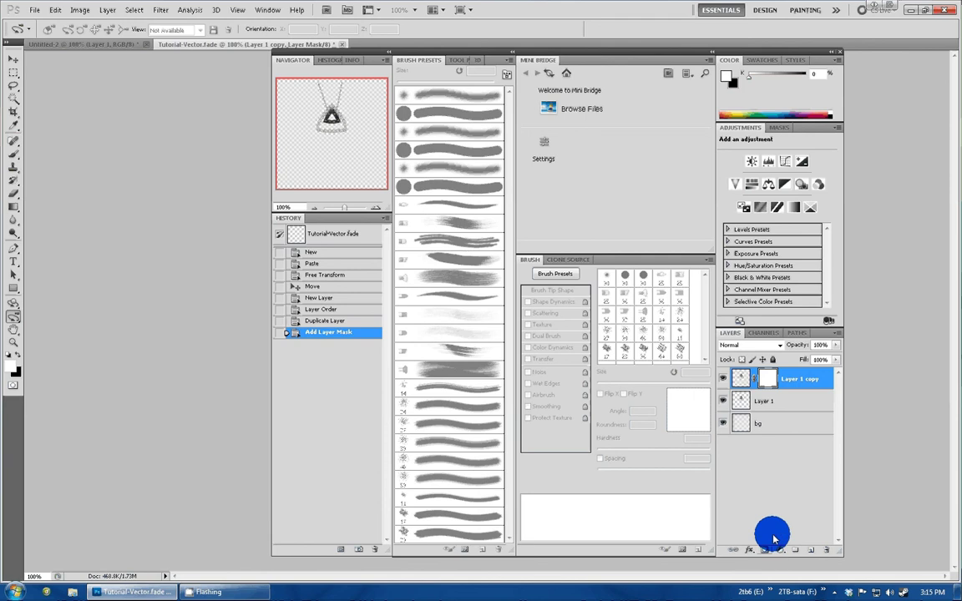
pyautogui.moveTo(655, 56); pyautogui.dragTo(961, 55)
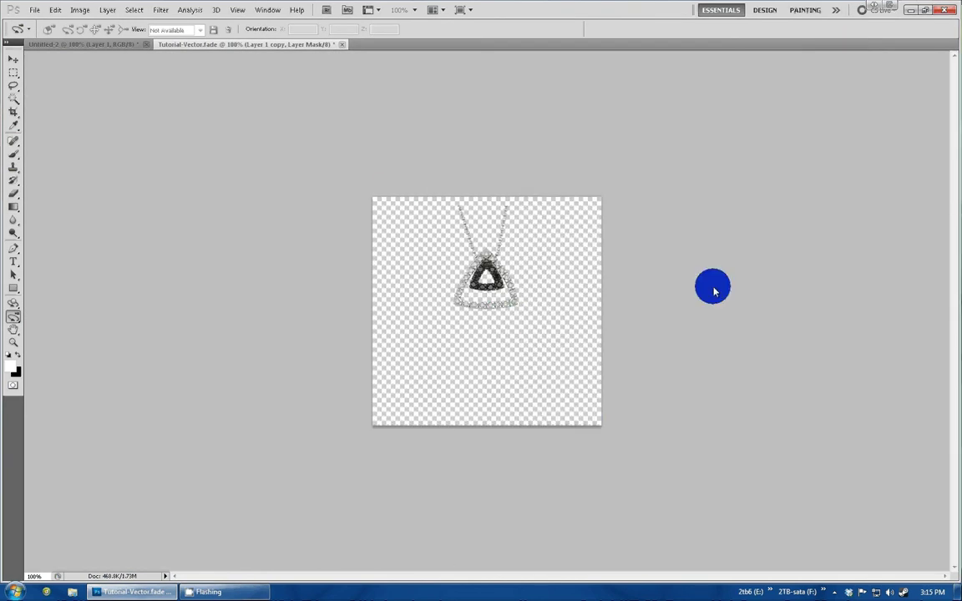
# Flip the duplicated pendant layer vertically.
pyautogui.click(58, 11)
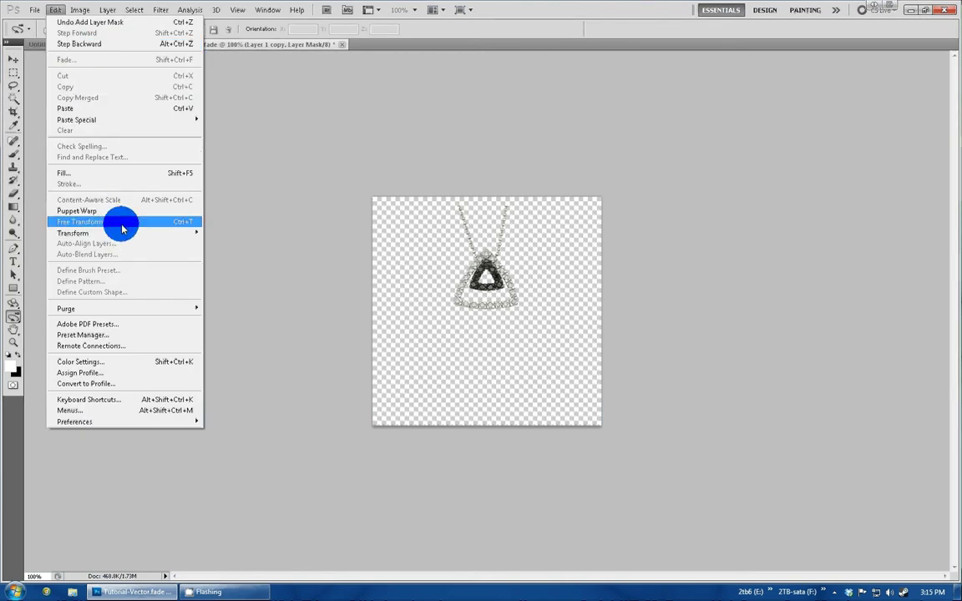
pyautogui.moveTo(124, 234)
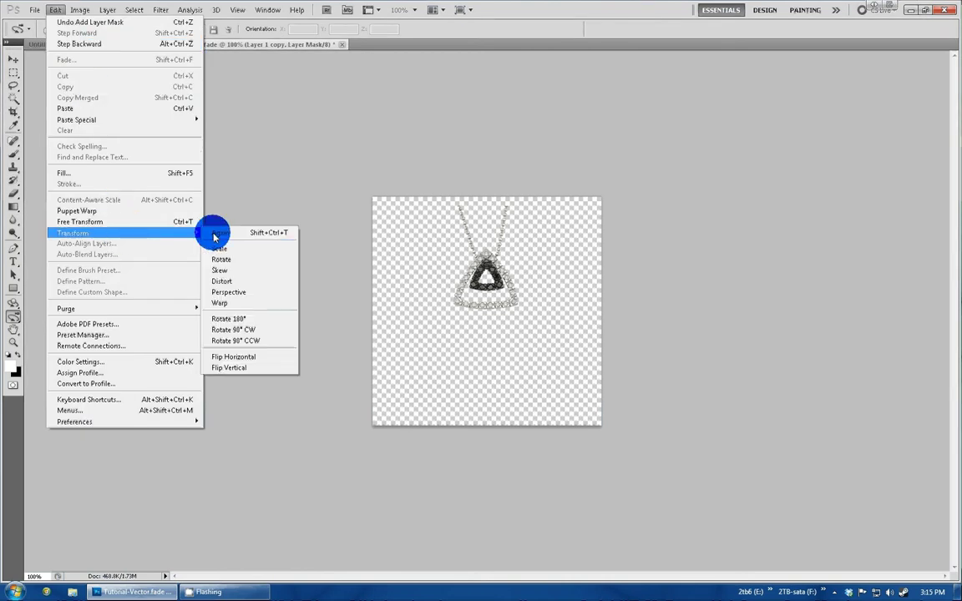
pyautogui.click(268, 368)
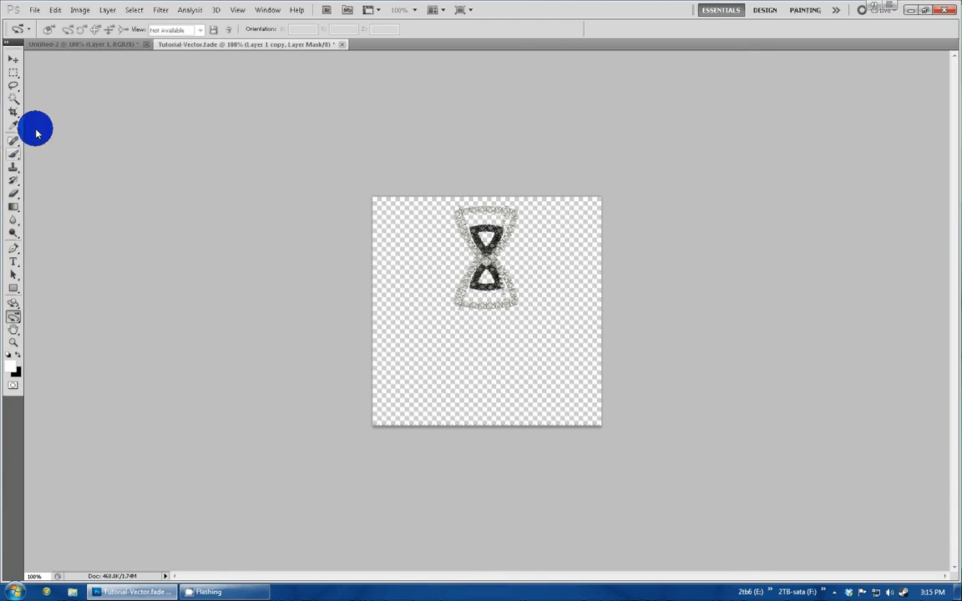
# Nudge the flipped pendant copy straight down until its base edge sits just beneath the original pendant's base.
pyautogui.click(14, 62)
pyautogui.press('Down')
pyautogui.press('Down')
pyautogui.press('Down')
pyautogui.press('Down')
pyautogui.press('Down')
pyautogui.press('Down')
pyautogui.press('Down')
pyautogui.press('Down')
pyautogui.press('Down')
pyautogui.press('Down')
pyautogui.press('Down')
pyautogui.press('Down')
pyautogui.press('Down')
pyautogui.press('Down')
pyautogui.press('Down')
pyautogui.press('Down')
pyautogui.press('Down')
pyautogui.press('Down')
pyautogui.press('Down')
pyautogui.press('Down')
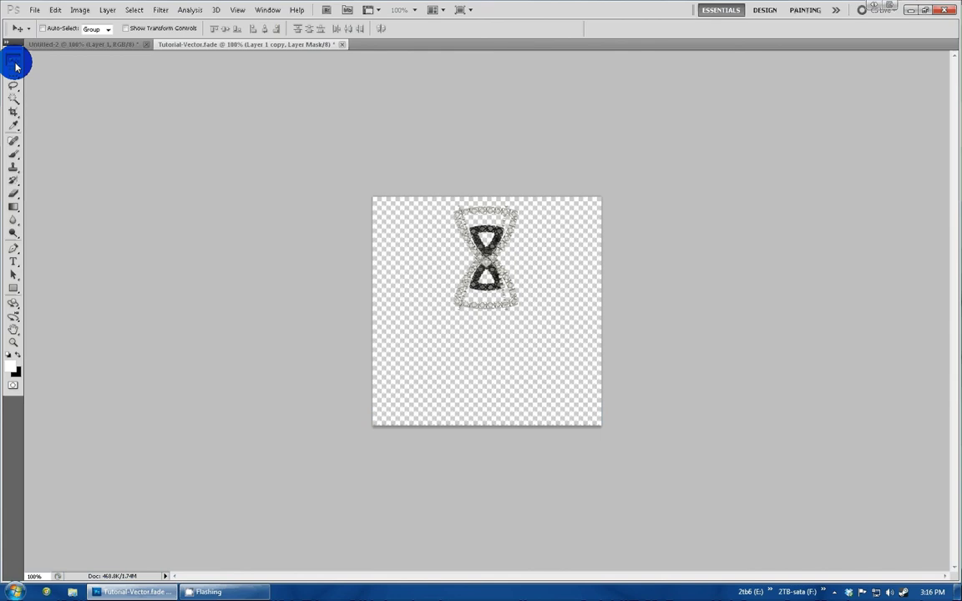
pyautogui.press('Down')
pyautogui.press('Down')
pyautogui.press('Down')
pyautogui.press('Down')
pyautogui.press('Down')
pyautogui.press('Down')
pyautogui.press('Down')
pyautogui.press('Down')
pyautogui.press('Down')
pyautogui.press('Down')
pyautogui.press('Down')
pyautogui.press('Down')
pyautogui.press('Down')
pyautogui.press('Down')
pyautogui.press('Down')
pyautogui.press('Down')
pyautogui.press('Down')
pyautogui.press('Down')
pyautogui.press('Down')
pyautogui.press('Down')
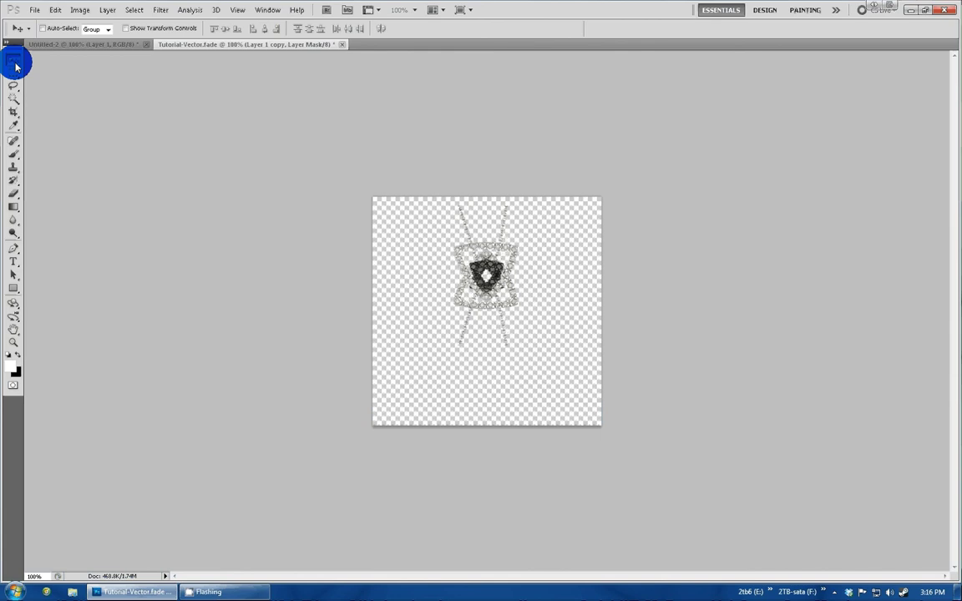
pyautogui.press('Down')
pyautogui.press('Down')
pyautogui.press('Down')
pyautogui.press('Down')
pyautogui.press('Down')
pyautogui.press('Down')
pyautogui.press('Down')
pyautogui.press('Down')
pyautogui.press('Down')
pyautogui.press('Down')
pyautogui.press('Down')
pyautogui.press('Down')
pyautogui.press('Down')
pyautogui.press('Down')
pyautogui.press('Down')
pyautogui.press('Down')
pyautogui.press('Down')
pyautogui.press('Down')
pyautogui.press('Down')
pyautogui.press('Down')
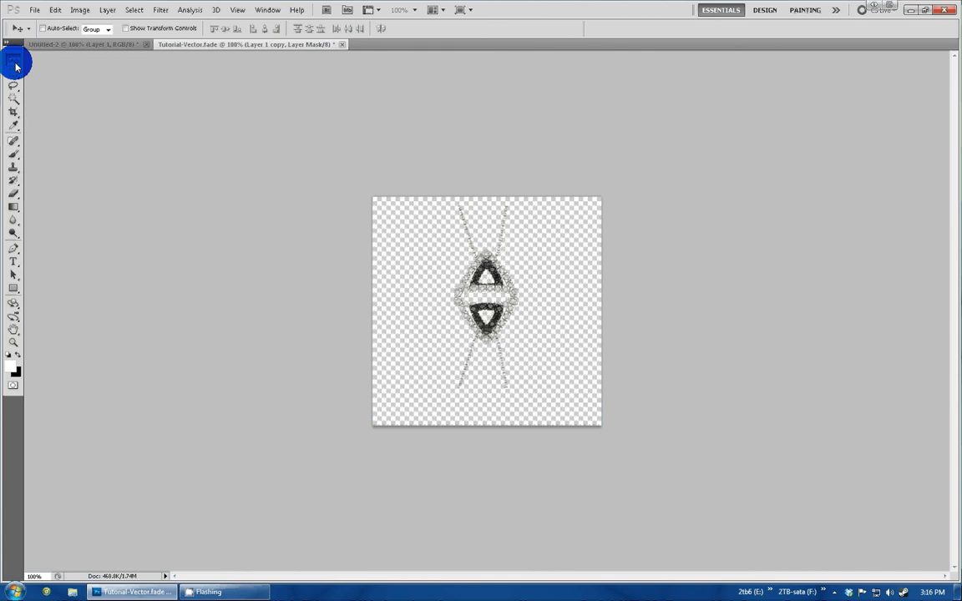
pyautogui.press('Down')
pyautogui.press('Down')
pyautogui.press('Down')
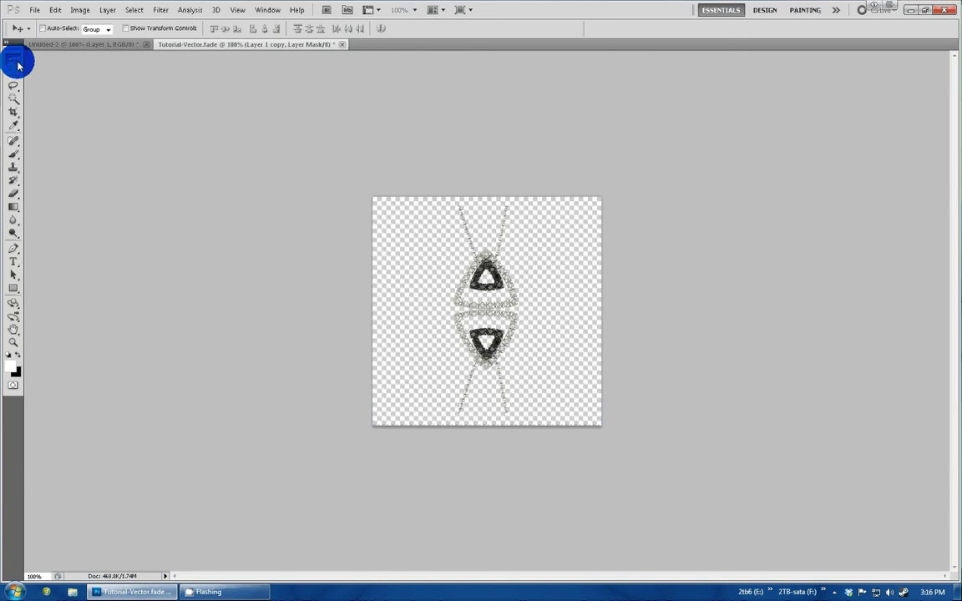
# Draw a black-to-white linear gradient on the flipped copy's layer mask so the reflection fades out toward the canvas bottom.
pyautogui.click(15, 206)
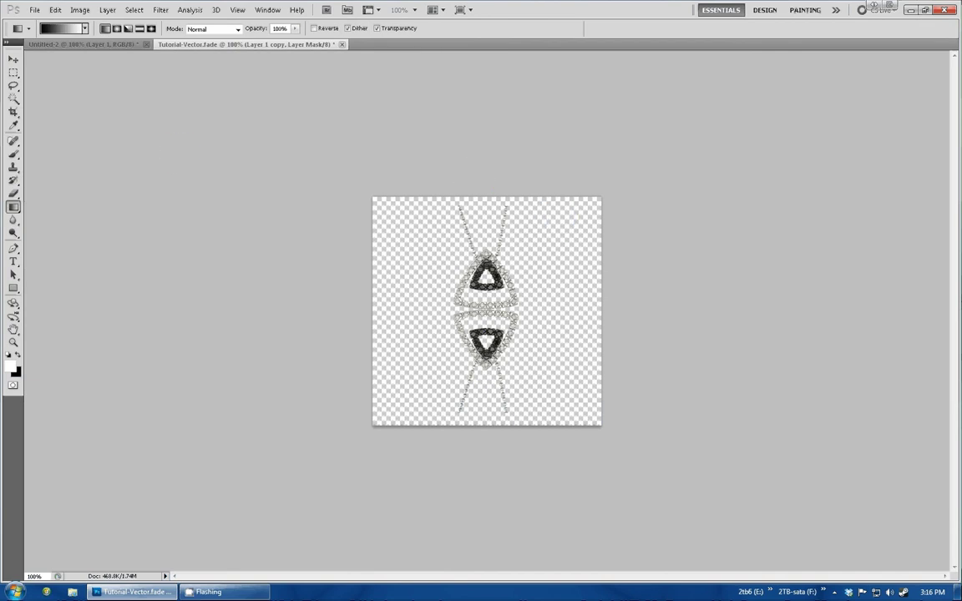
pyautogui.press('Tab')
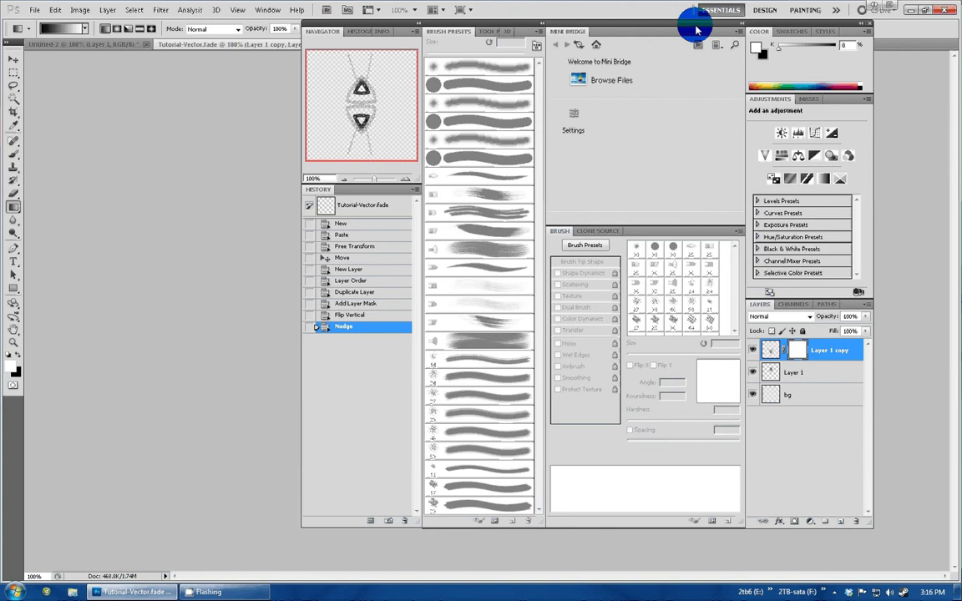
pyautogui.moveTo(661, 17); pyautogui.dragTo(961, 21)
pyautogui.hotkey('shift', 'Tab')
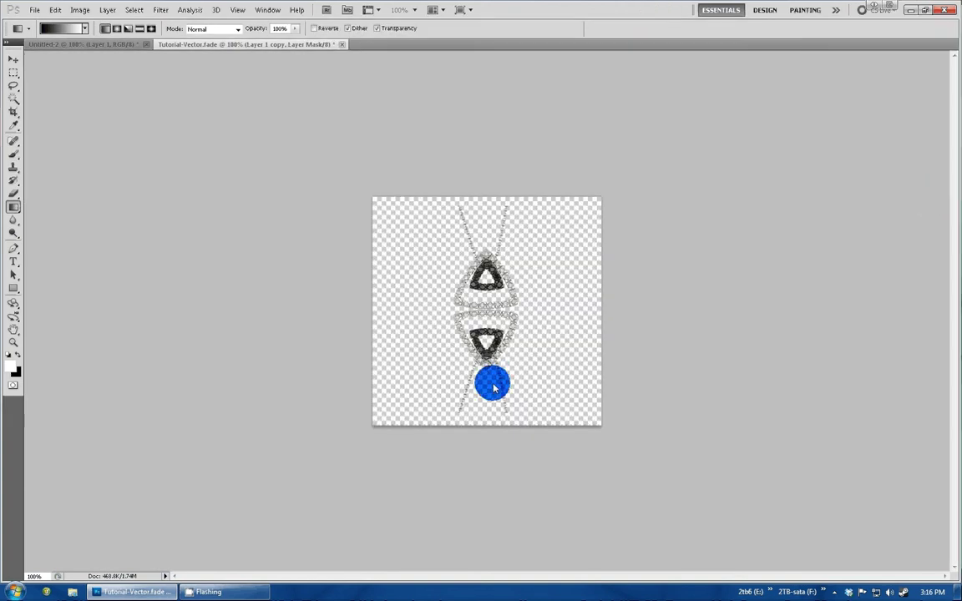
pyautogui.moveTo(495, 357); pyautogui.dragTo(526, 362)
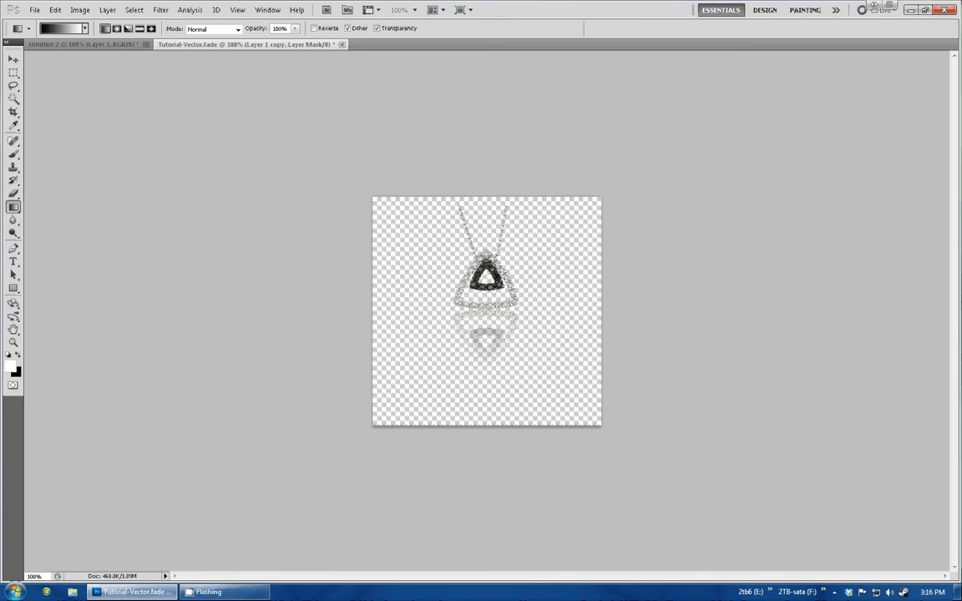
pyautogui.click(919, 39)
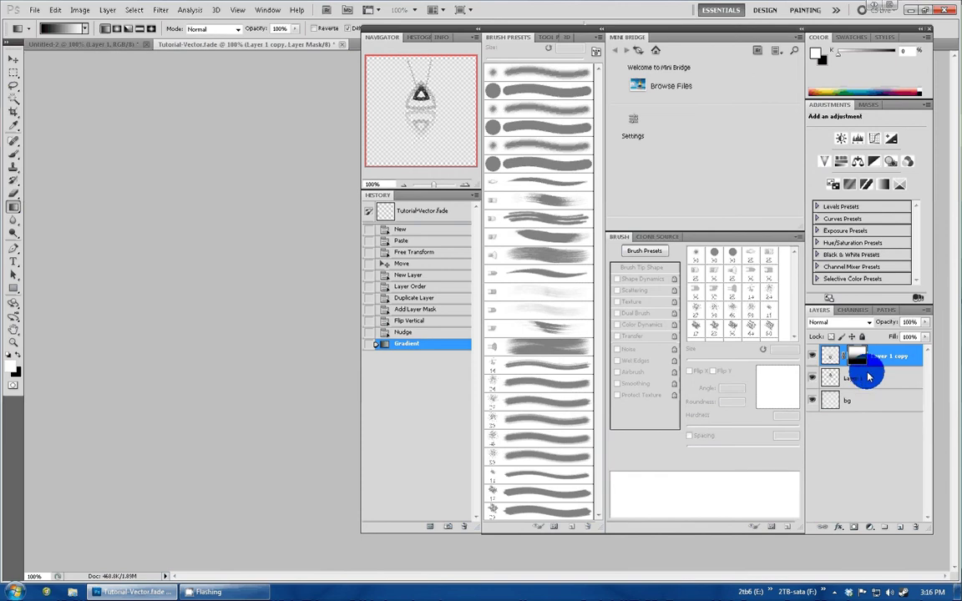
pyautogui.click(730, 15)
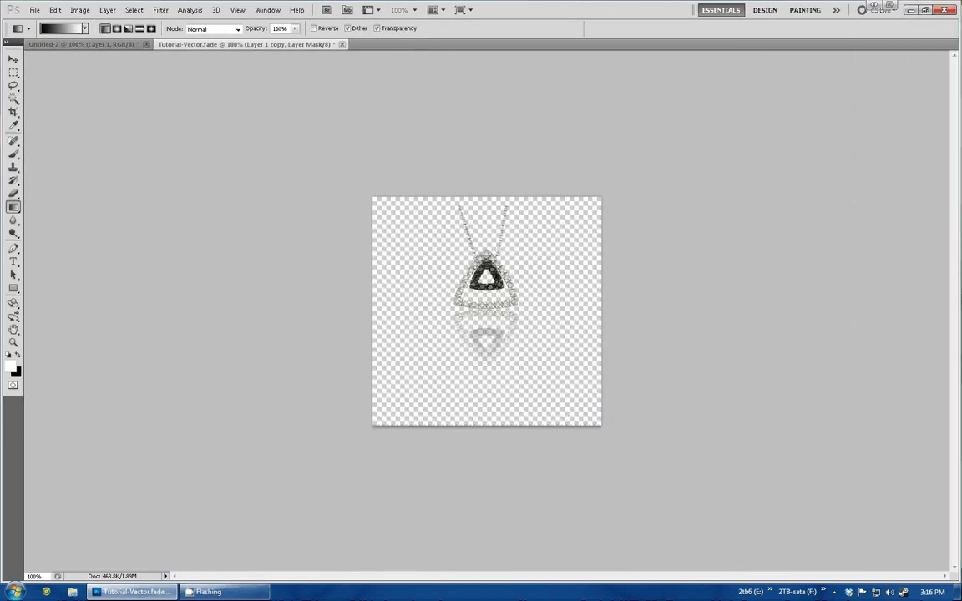
# Try the reflection against different backgrounds by filling the bg layer with black, blue and white in turn.
pyautogui.hotkey('alt', '[')
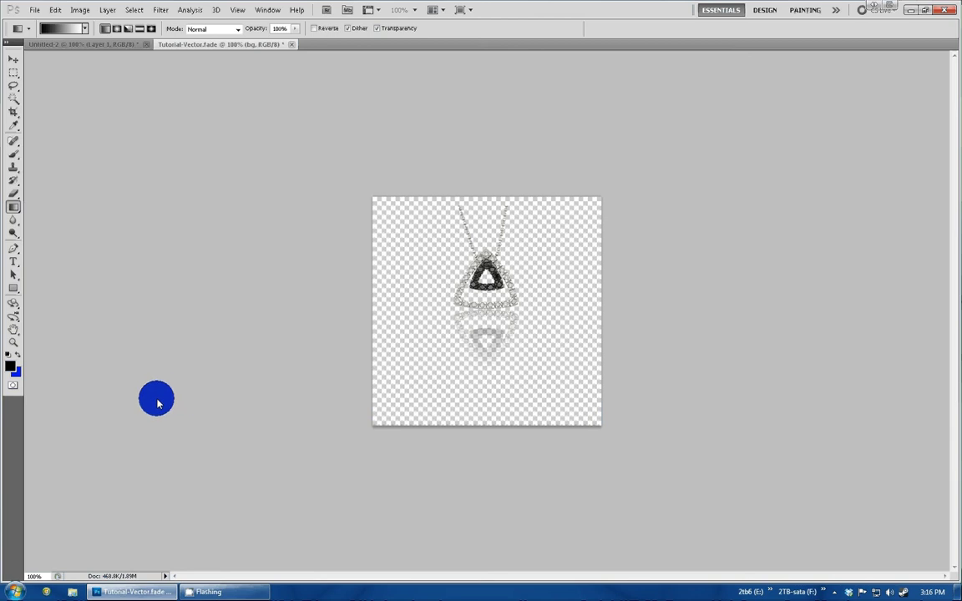
pyautogui.hotkey('alt', 'BackSpace')
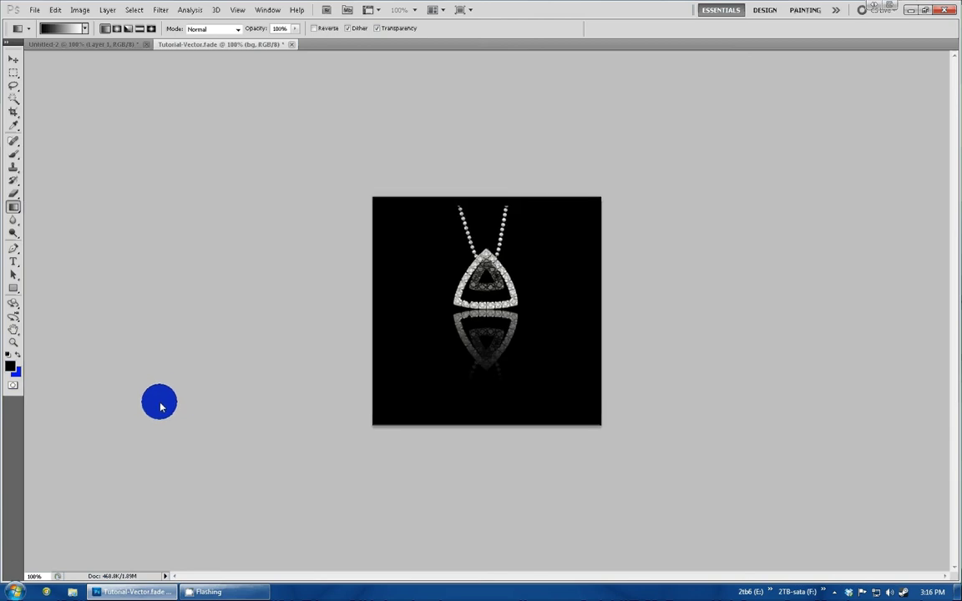
pyautogui.click(20, 355)
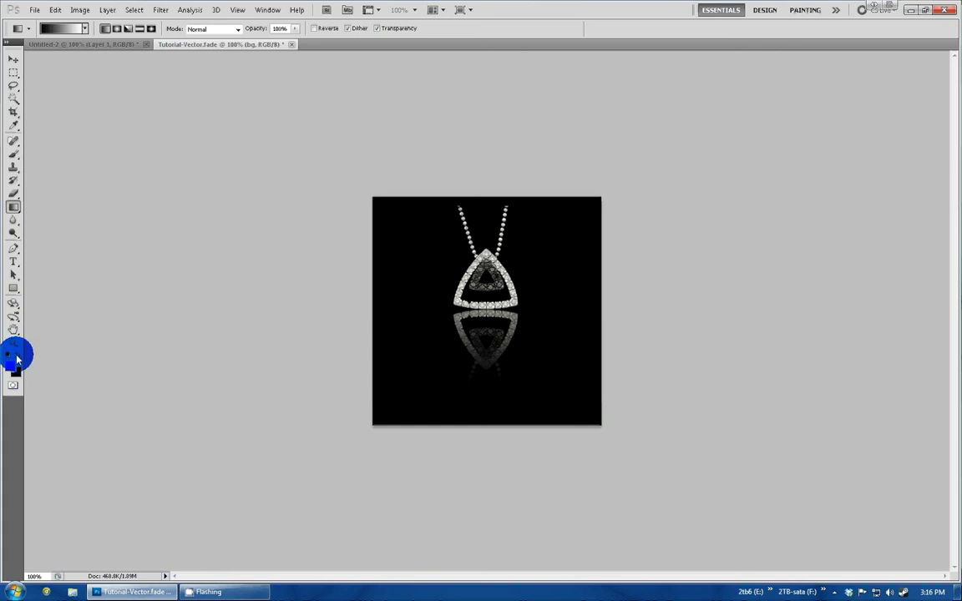
pyautogui.hotkey('alt', 'BackSpace')
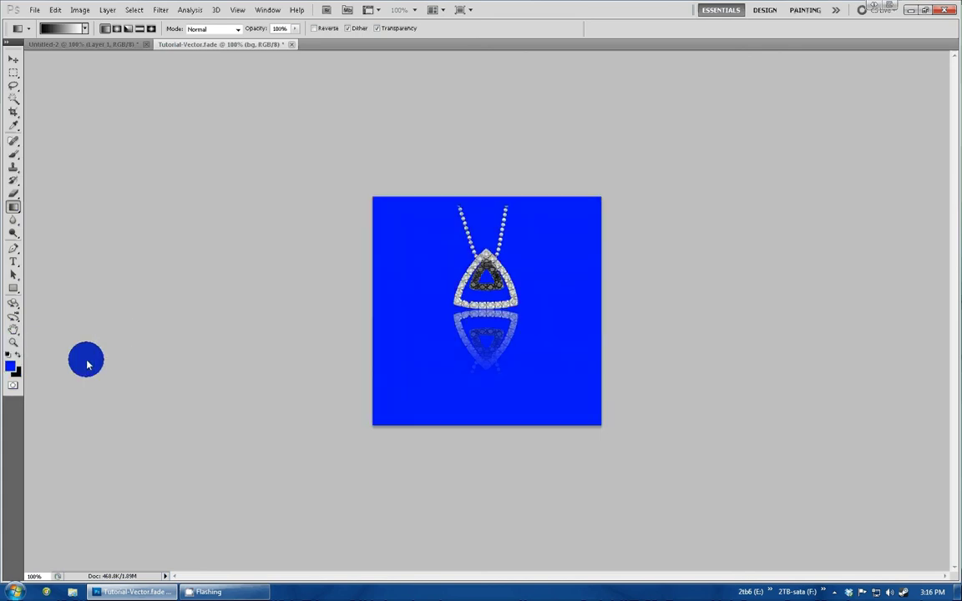
pyautogui.click(18, 357)
pyautogui.hotkey('alt', 'BackSpace')
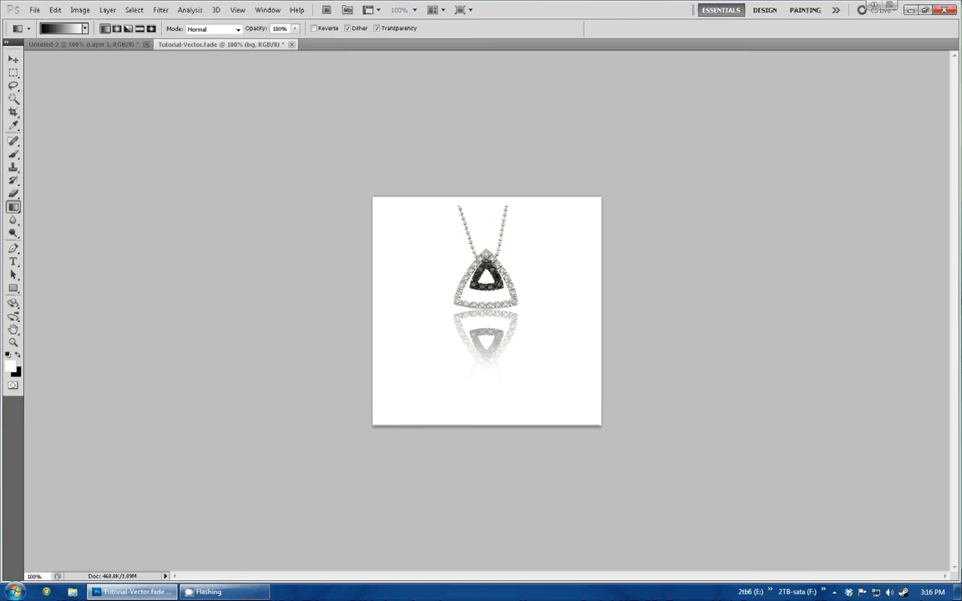
# Reset the colors to default black and white from the Layer 1 copy mask, and fill the bg layer with black.
pyautogui.press('Tab')
pyautogui.click(733, 356)
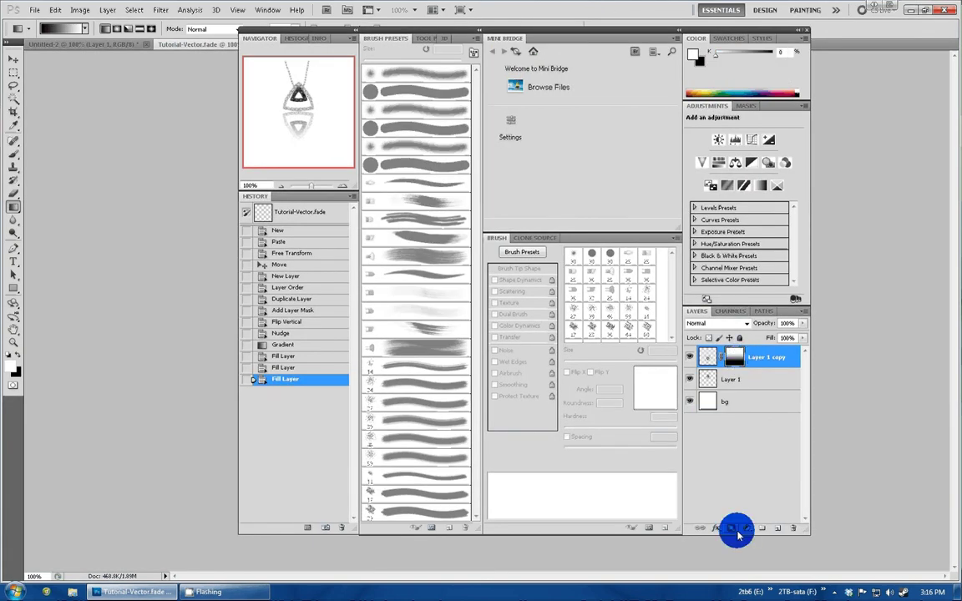
pyautogui.press('Tab')
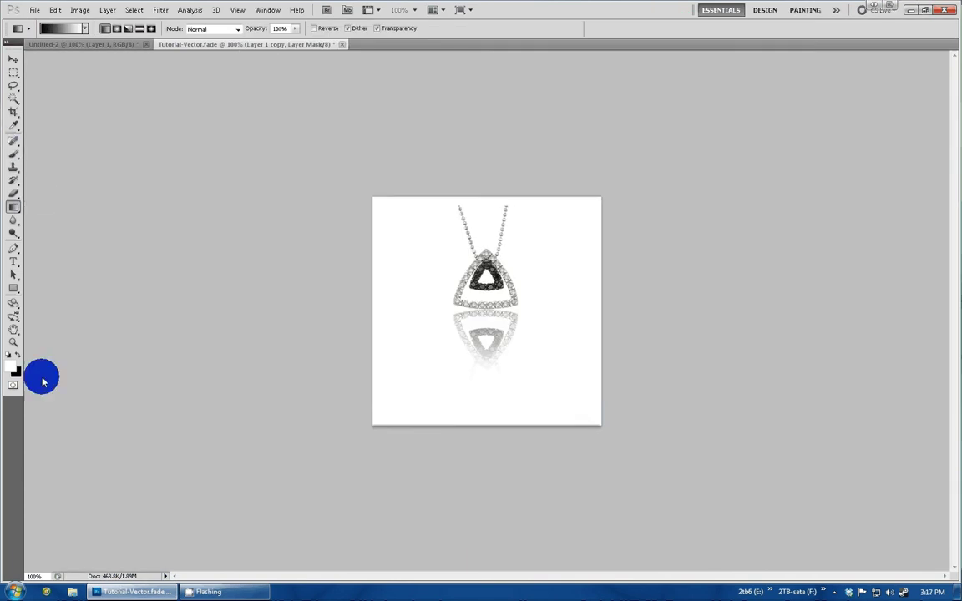
pyautogui.click(10, 355)
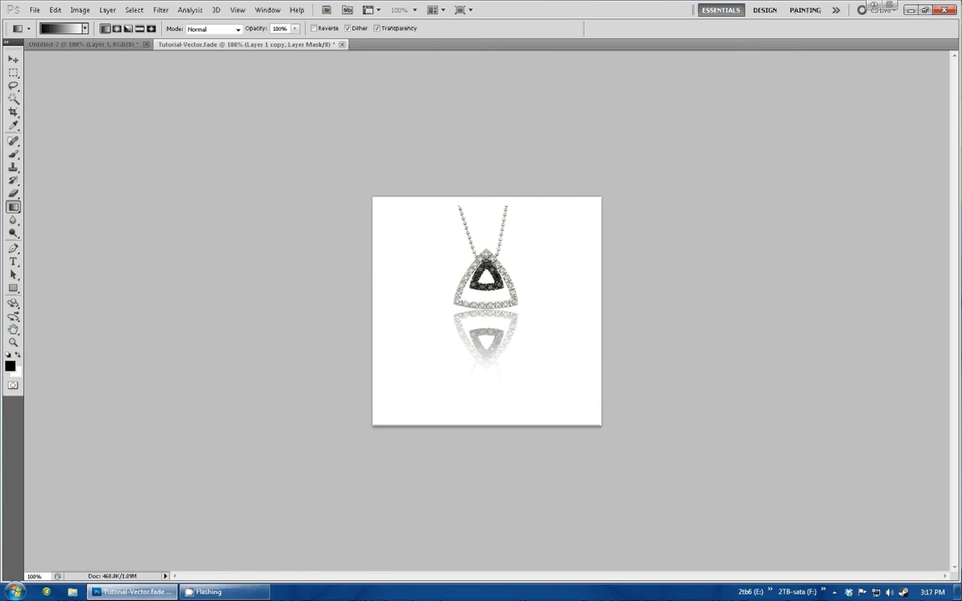
pyautogui.hotkey('alt', '[')
pyautogui.press('x')
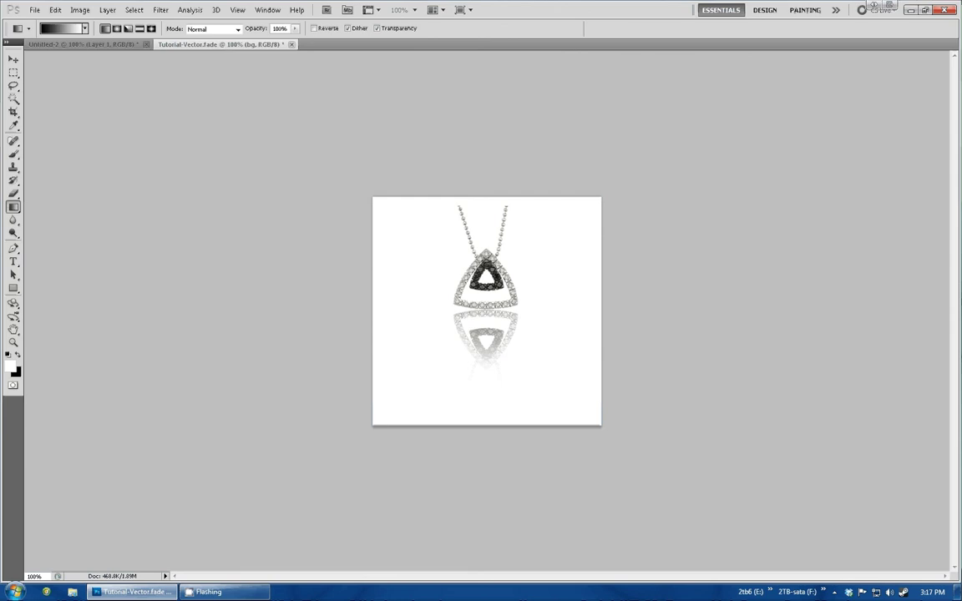
pyautogui.click(19, 355)
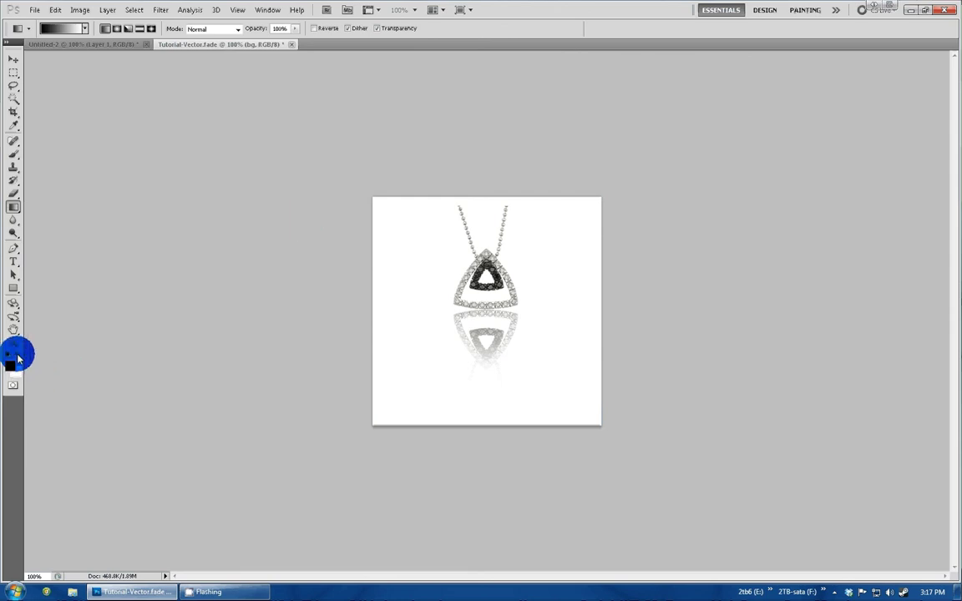
pyautogui.hotkey('alt', 'BackSpace')
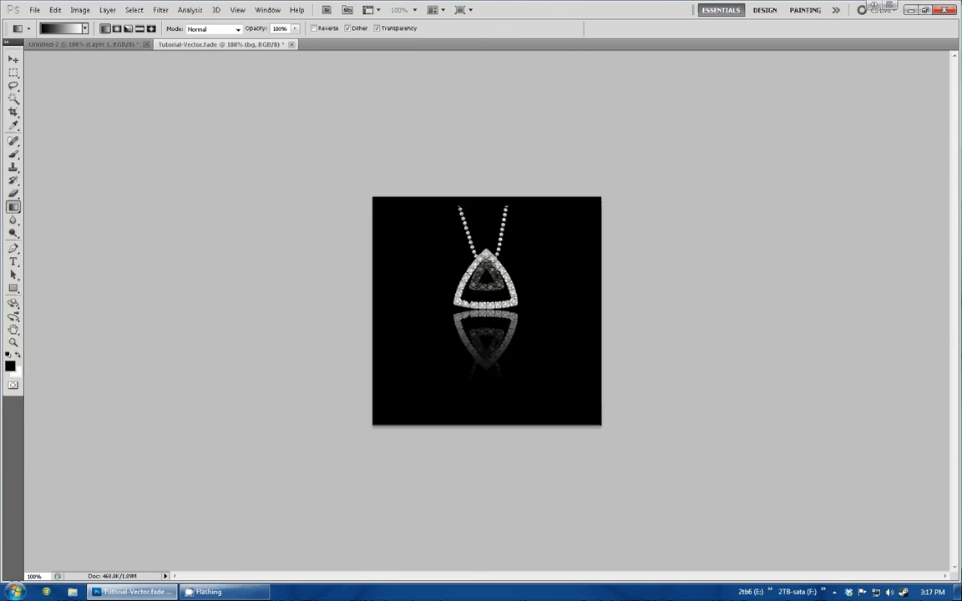
# Redraw the black-to-white gradient on the Layer 1 copy mask at several lengths, ending with a soft fade toward the reflection's lower tip.
pyautogui.hotkey('alt', ']')
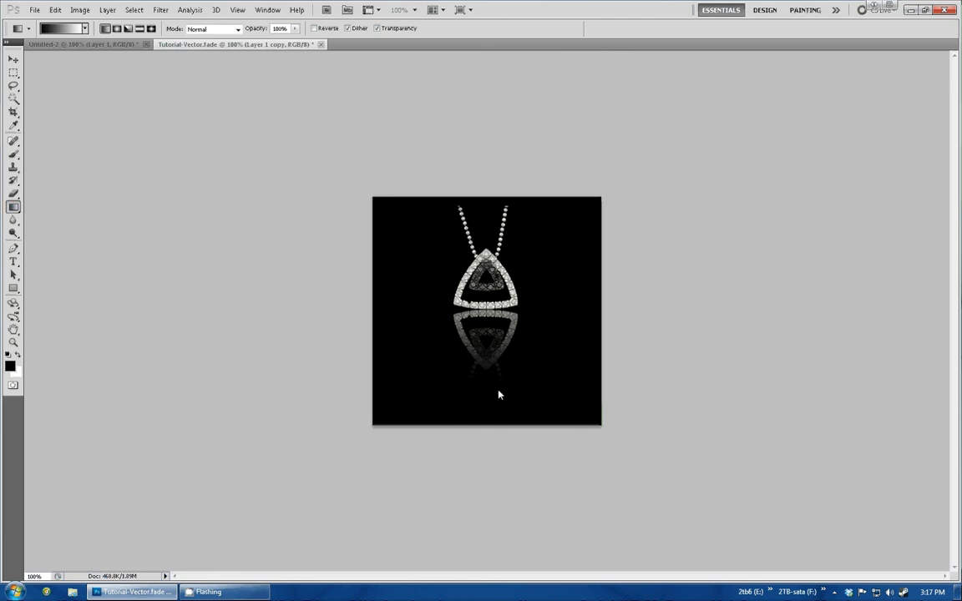
pyautogui.moveTo(484, 319); pyautogui.dragTo(489, 286)
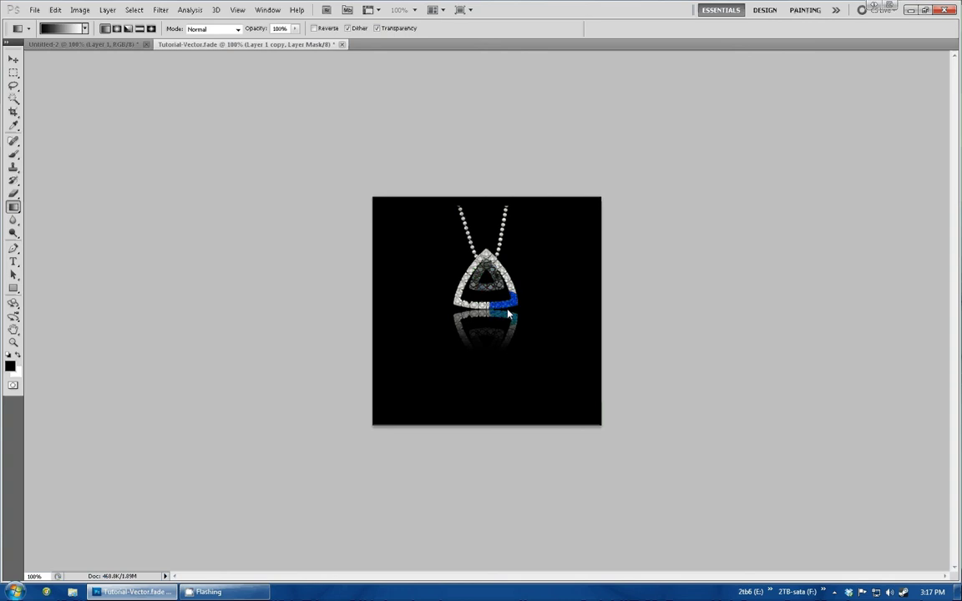
pyautogui.moveTo(492, 482); pyautogui.dragTo(496, 269)
pyautogui.moveTo(526, 326); pyautogui.dragTo(478, 366)
pyautogui.moveTo(491, 457); pyautogui.dragTo(490, 318)
pyautogui.moveTo(484, 380)
pyautogui.mouseDown()
pyautogui.moveTo(487, 309)
pyautogui.moveTo(488, 361)
pyautogui.mouseUp()
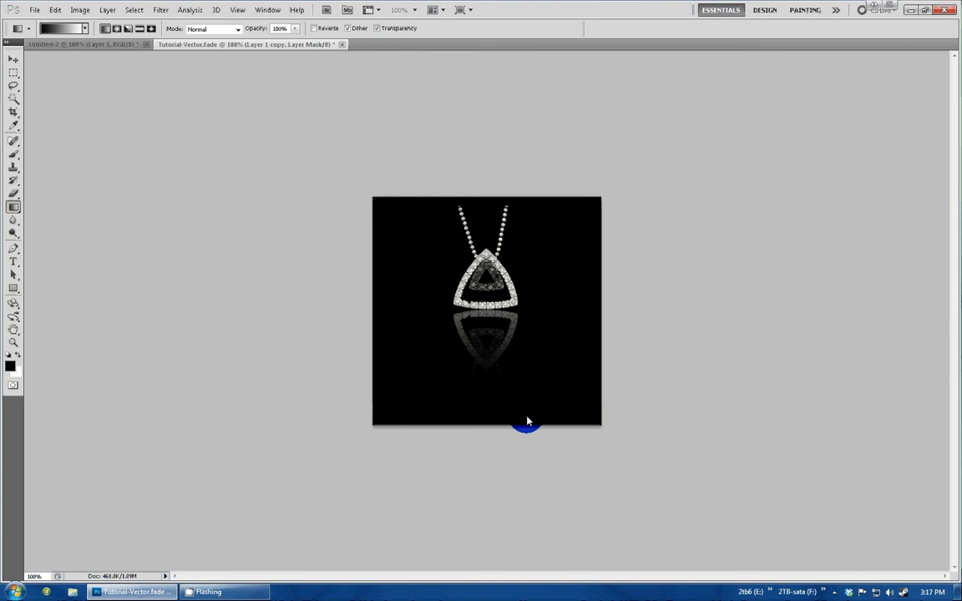
# Fill the bg layer with white to check the faded reflection, and restore the black fill.
pyautogui.click(18, 354)
pyautogui.hotkey('alt', ',')
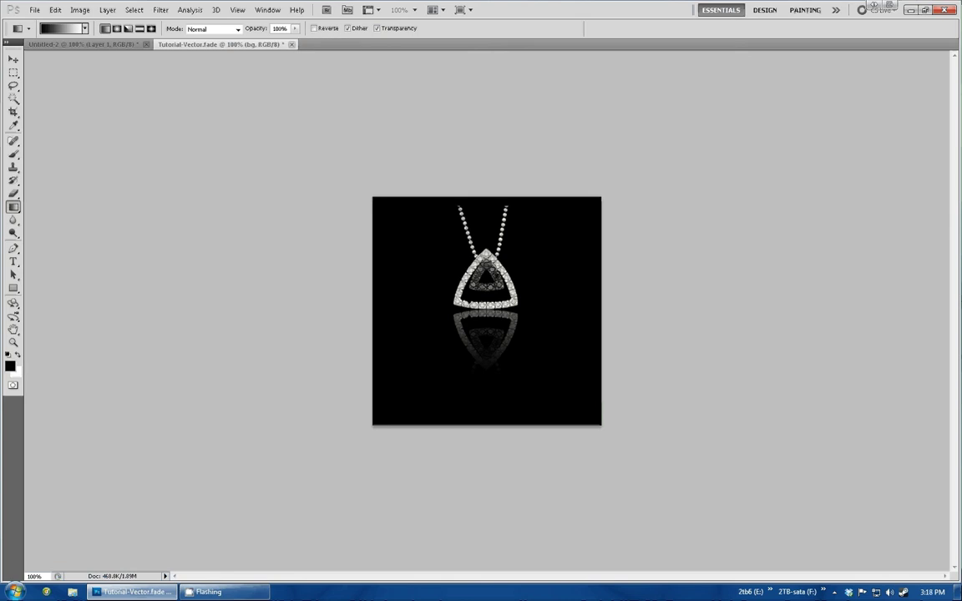
pyautogui.click(16, 357)
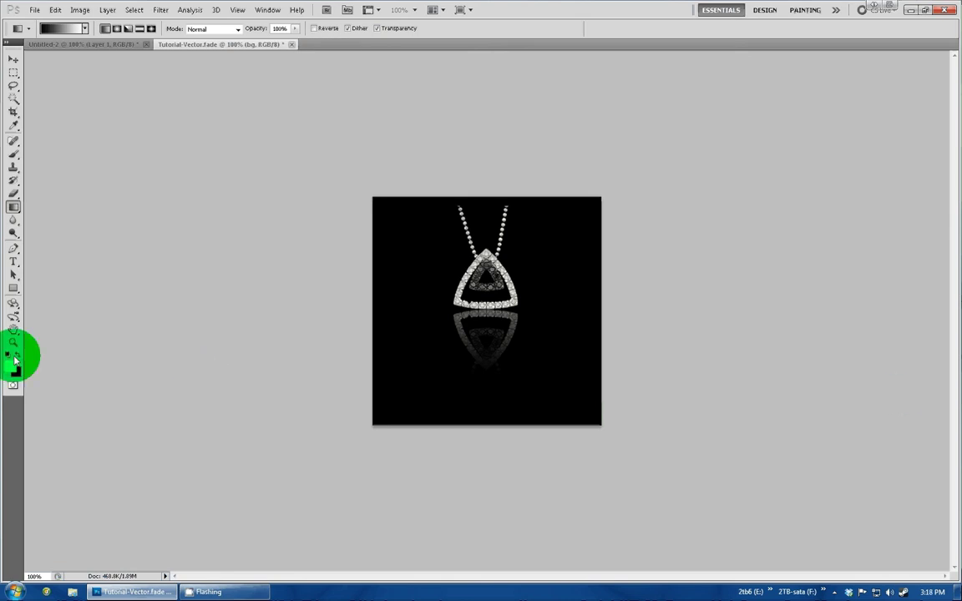
pyautogui.hotkey('alt', 'BackSpace')
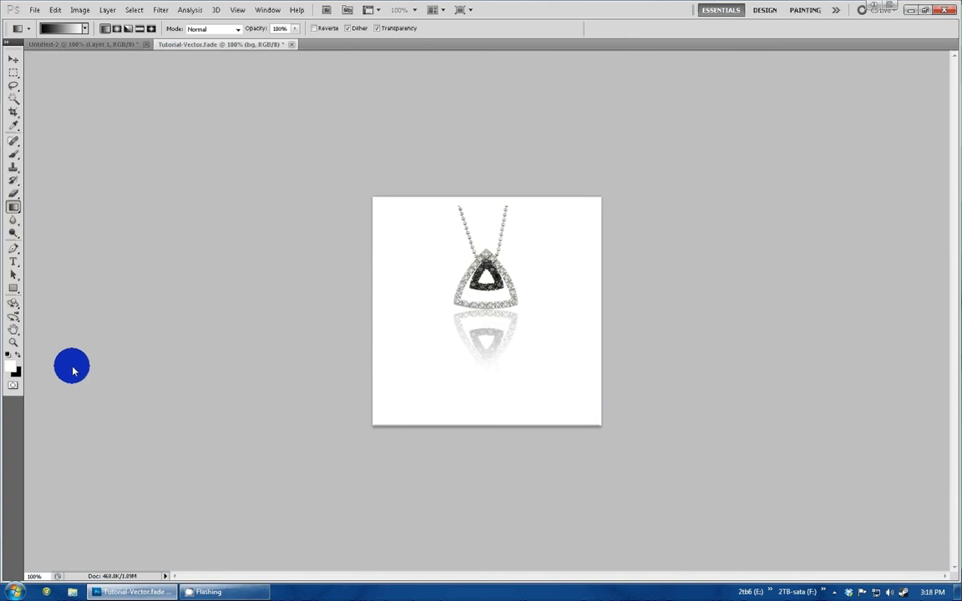
pyautogui.click(20, 357)
pyautogui.hotkey('alt', 'BackSpace')
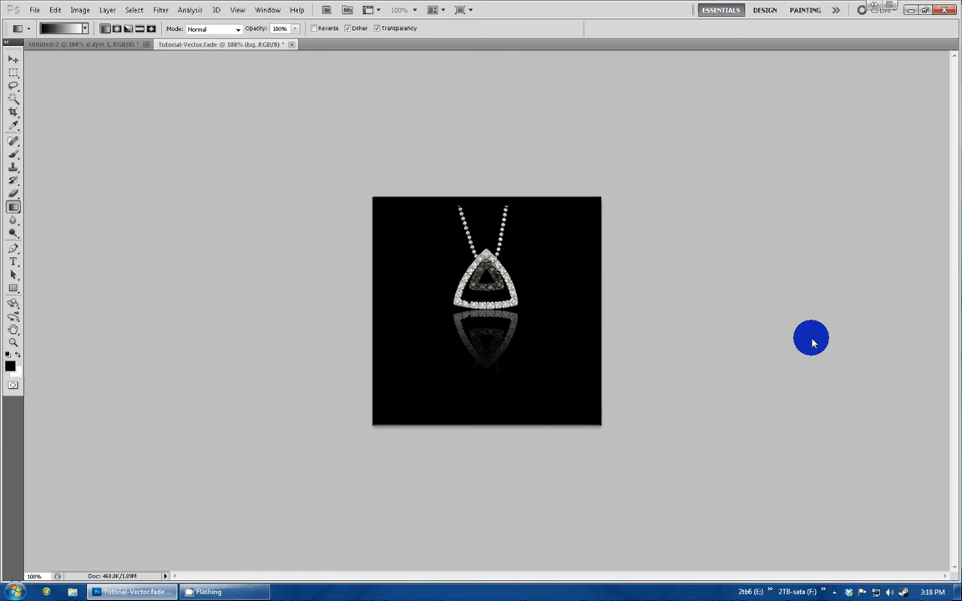
# Make the layer mask of Layer 1 copy the active editing target.
pyautogui.press('Tab')
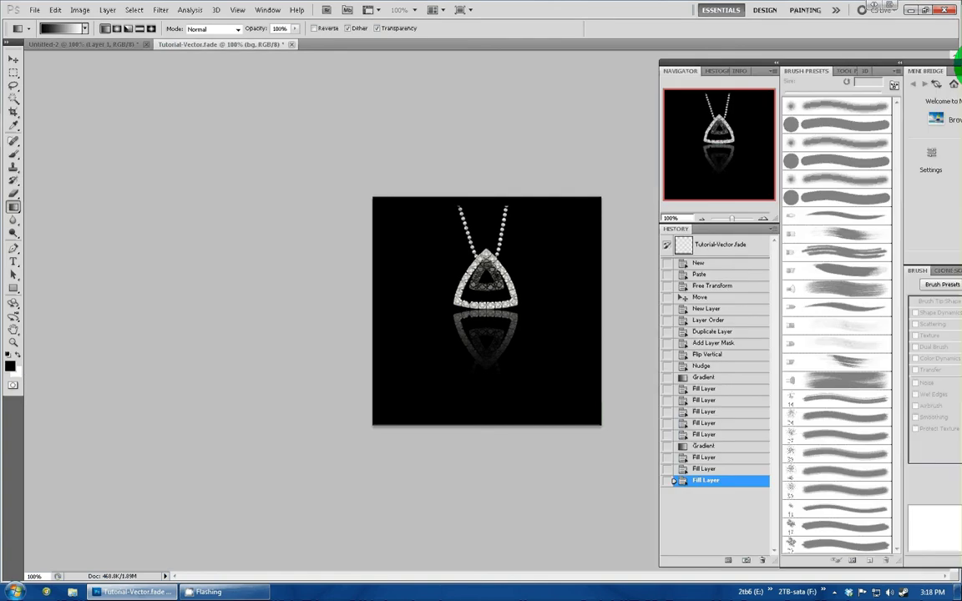
pyautogui.moveTo(936, 51); pyautogui.dragTo(570, 53)
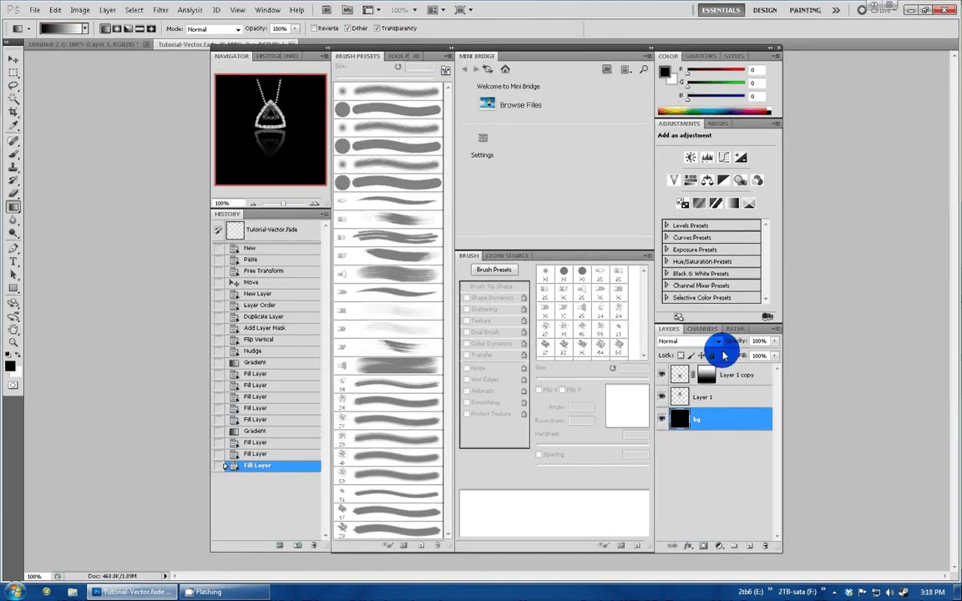
pyautogui.click(701, 375)
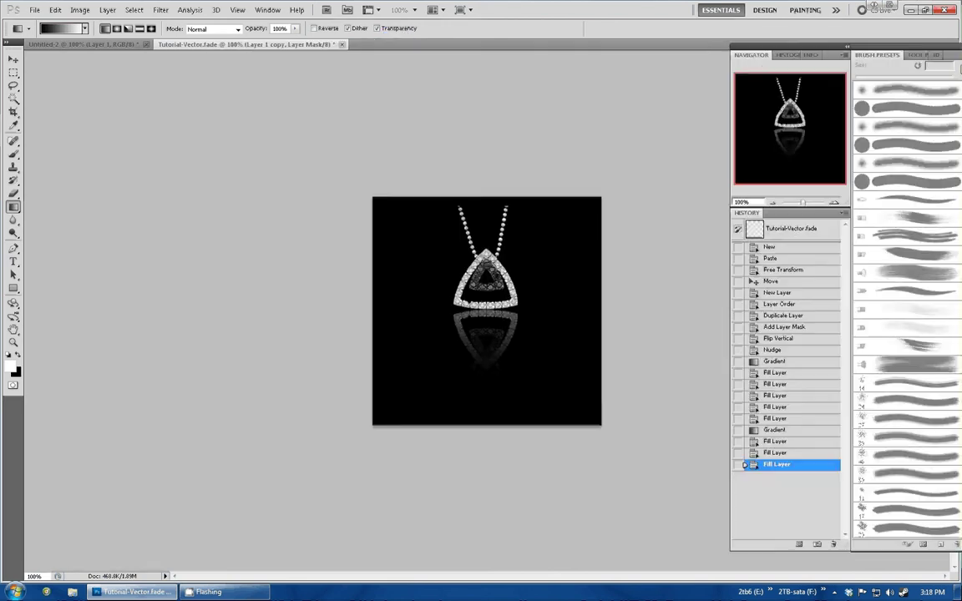
pyautogui.hotkey('shift', 'Tab')
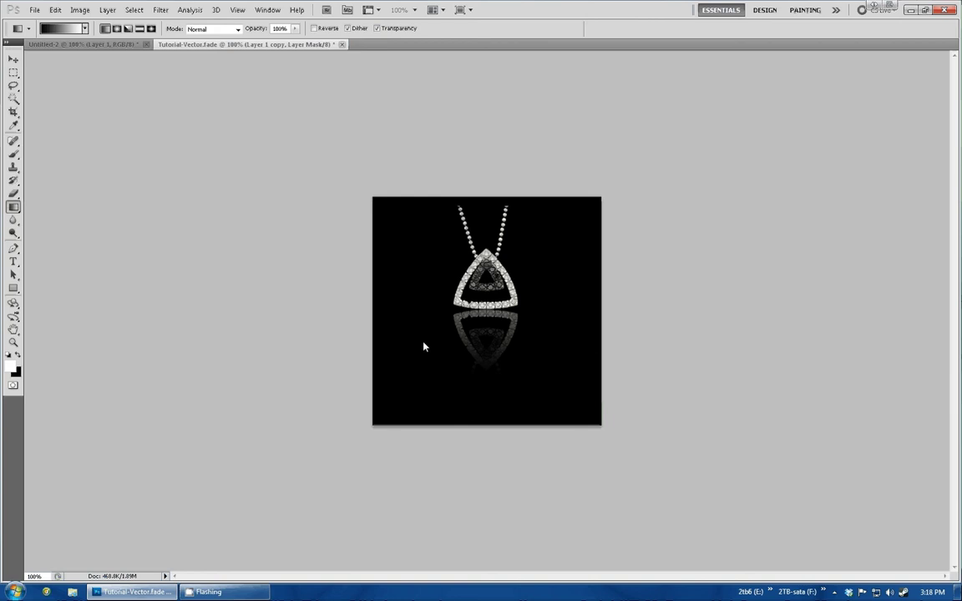